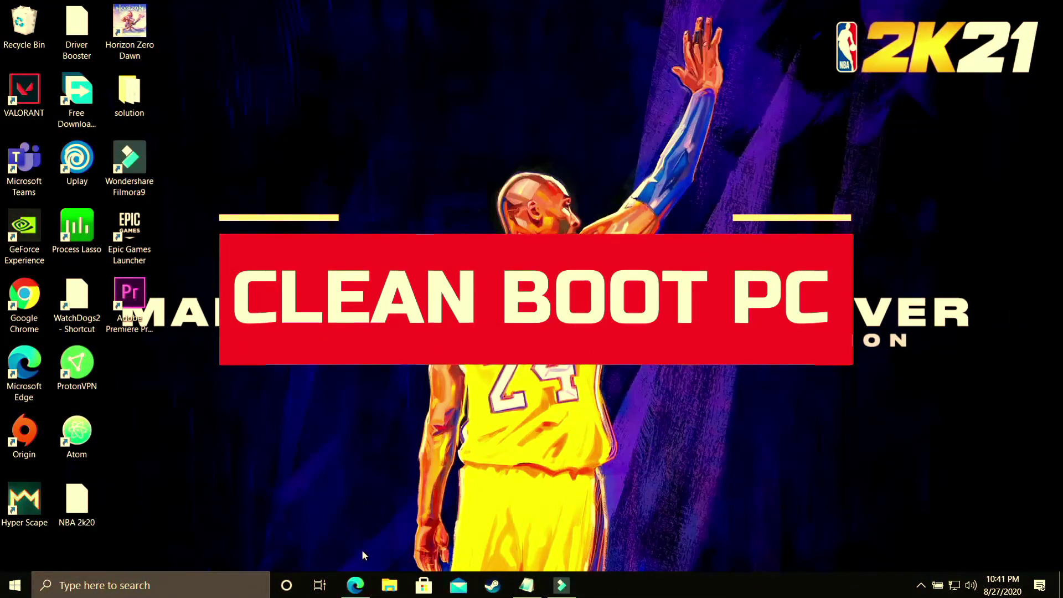
click(355, 586)
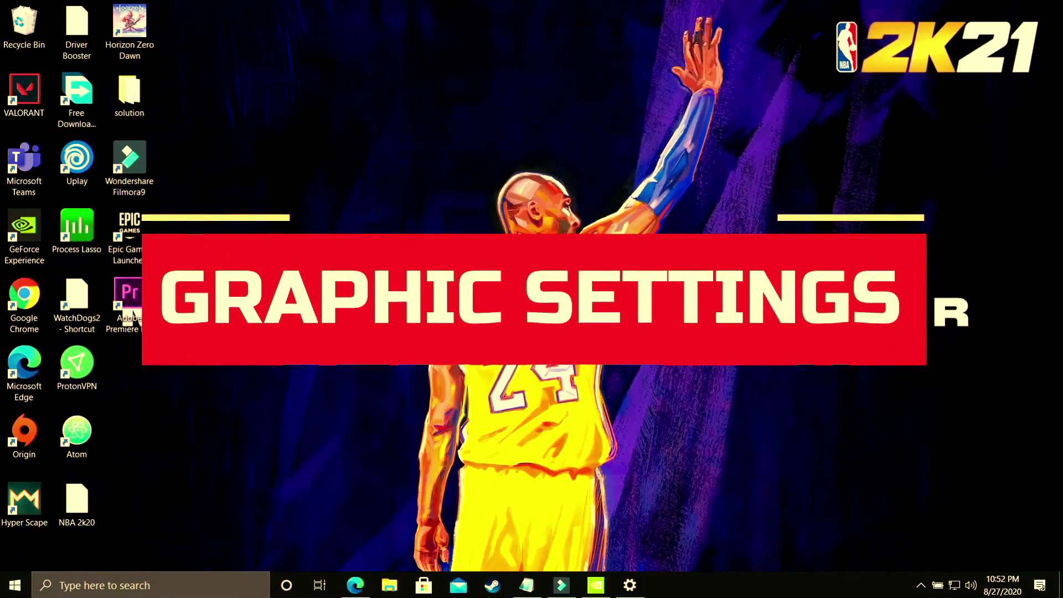
Find and open the Windows Graphics settings and make sure hardware-accelerated GPU scheduling is turned on
click(154, 578)
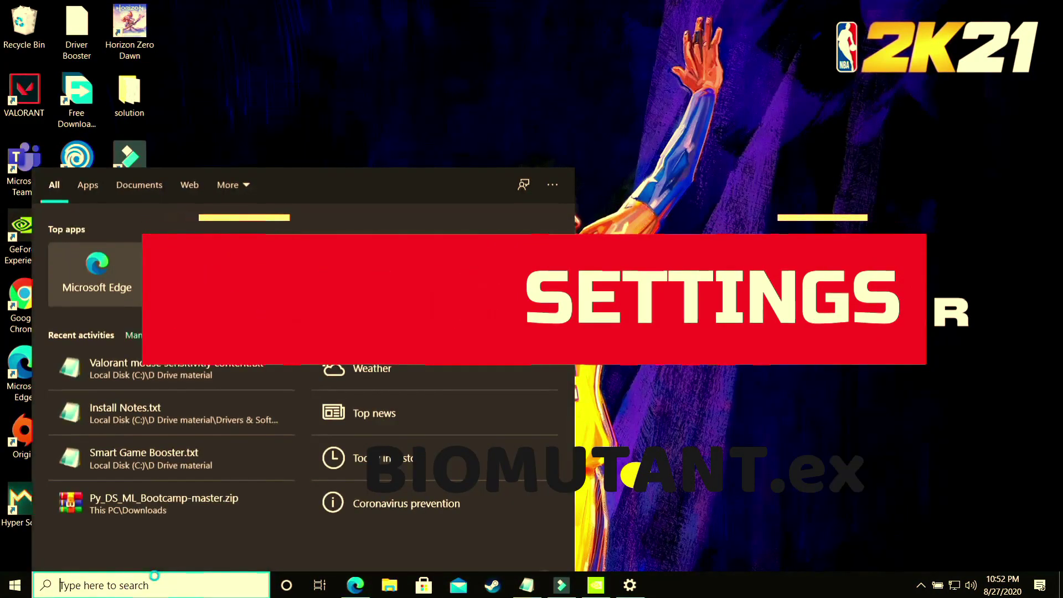
text(G)
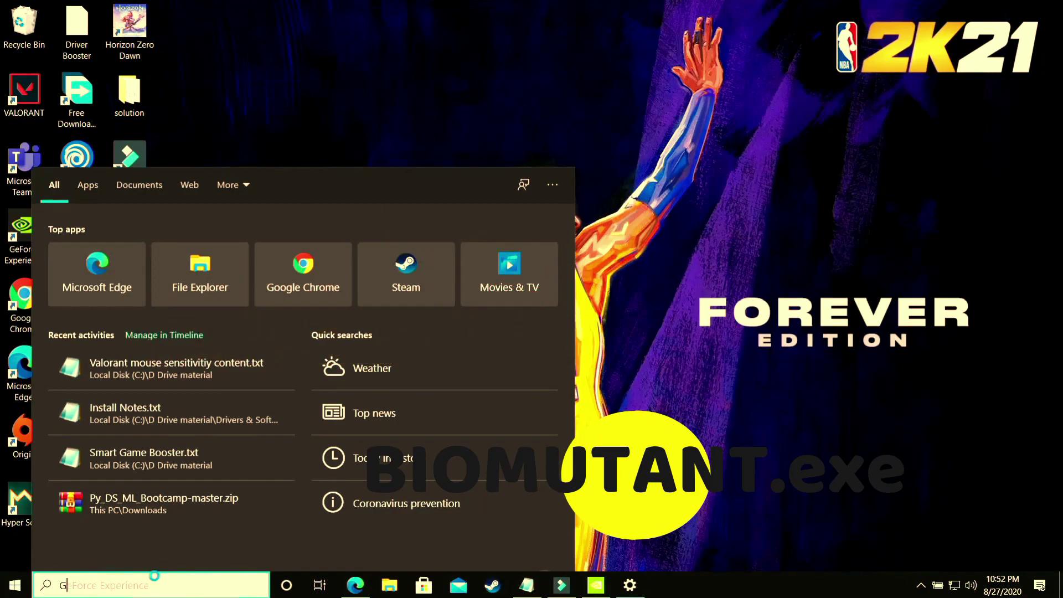
text(raphic)
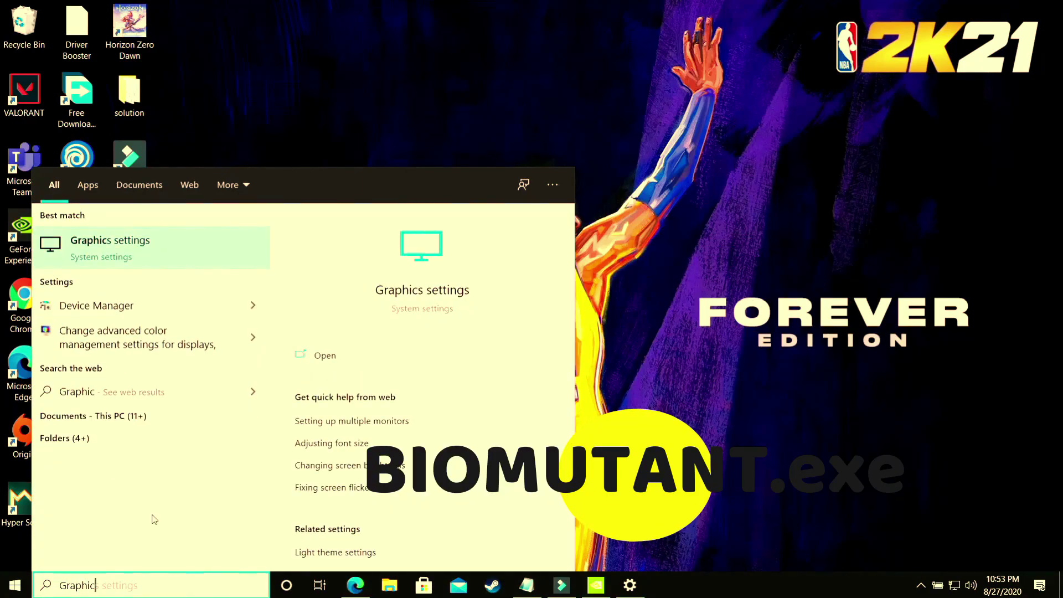
click(117, 261)
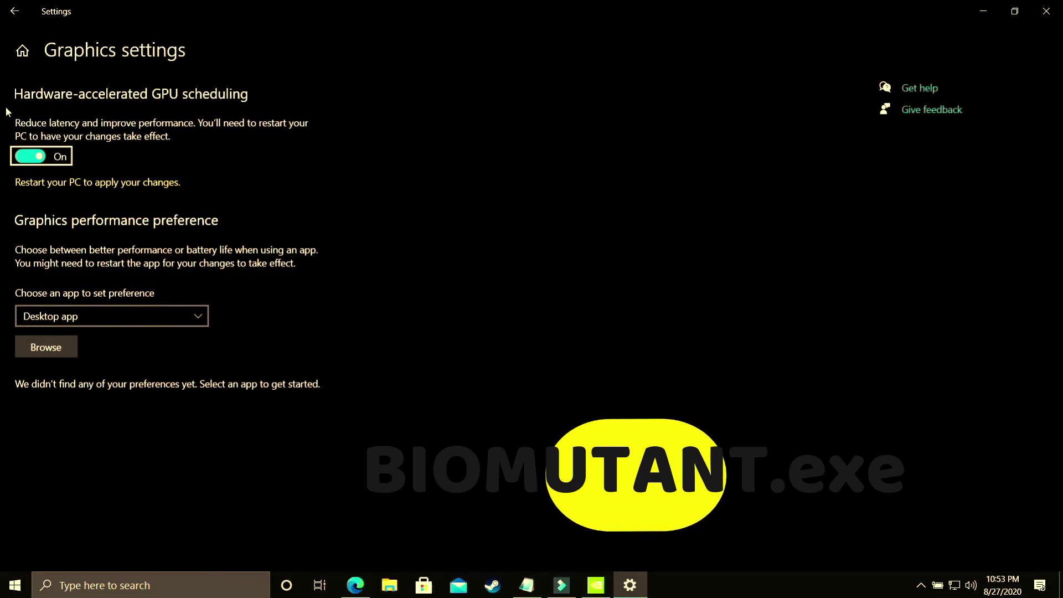
click(29, 156)
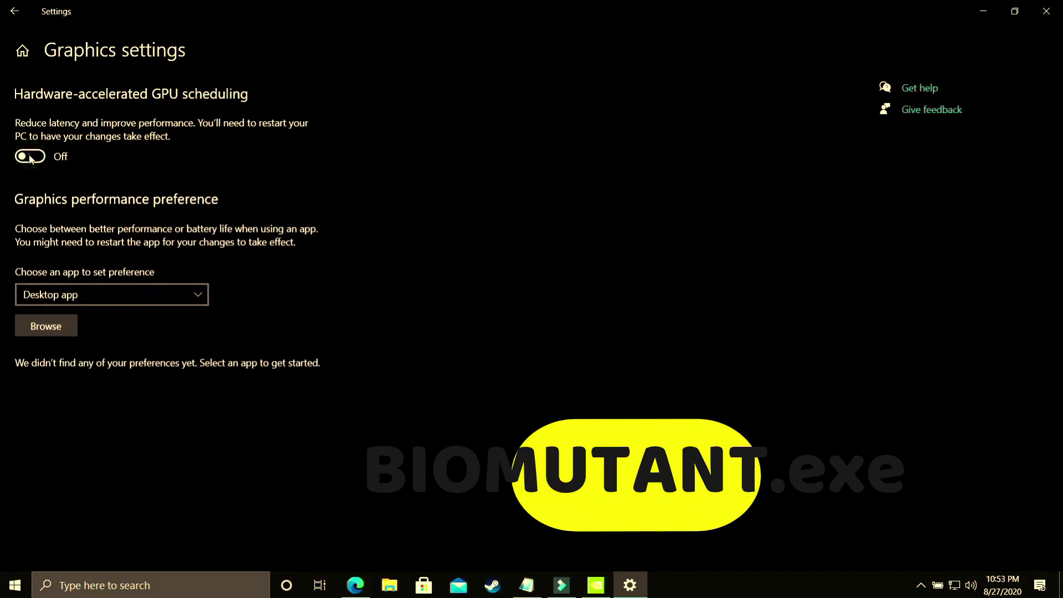
click(29, 156)
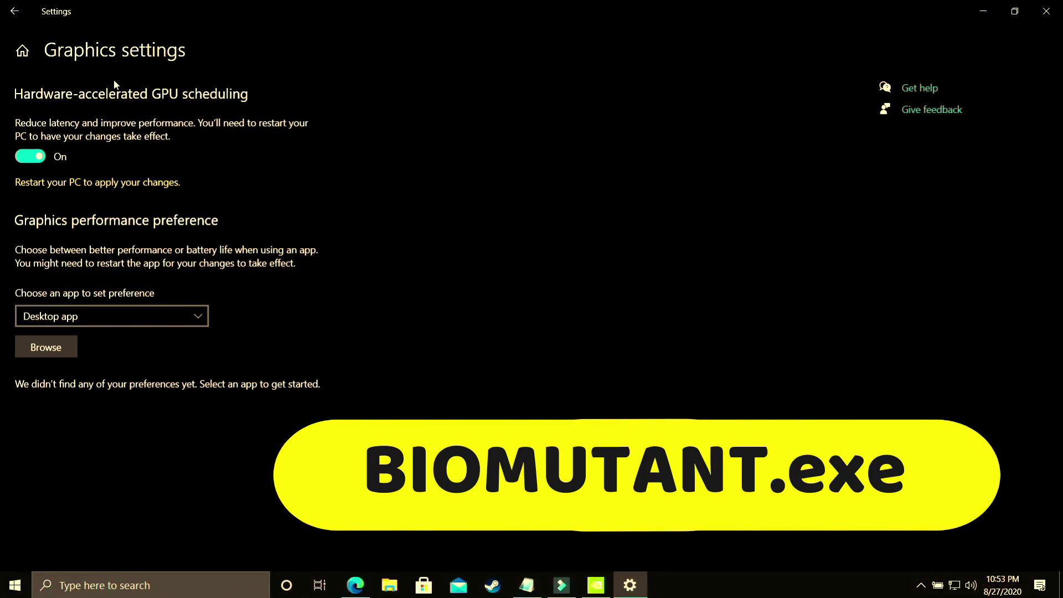
Add the desktop app NBA2K20 from the Steam NBA 2K20 folder to the graphics performance preferences
click(82, 310)
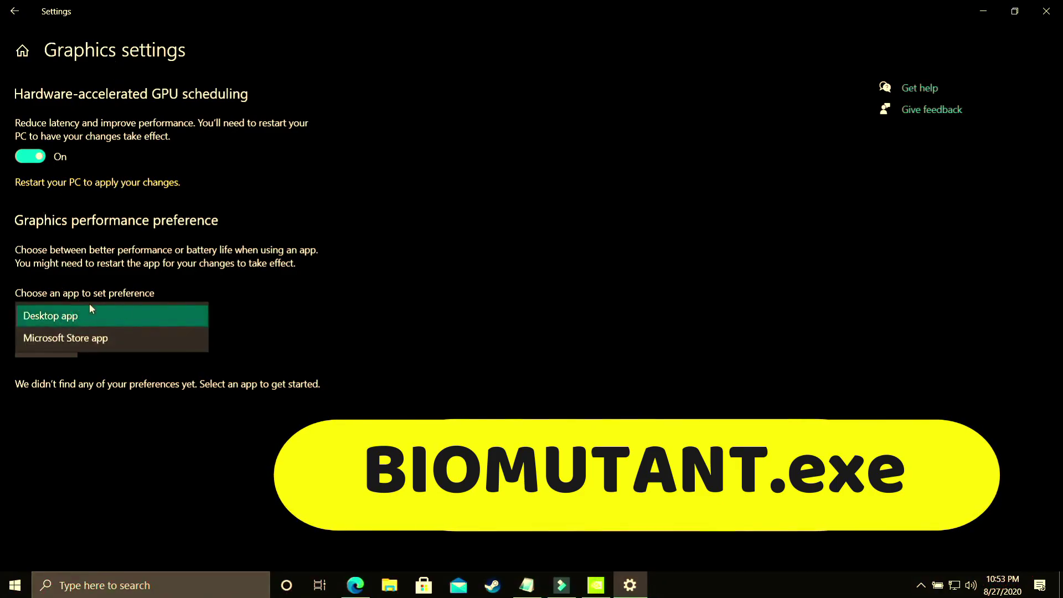
click(47, 311)
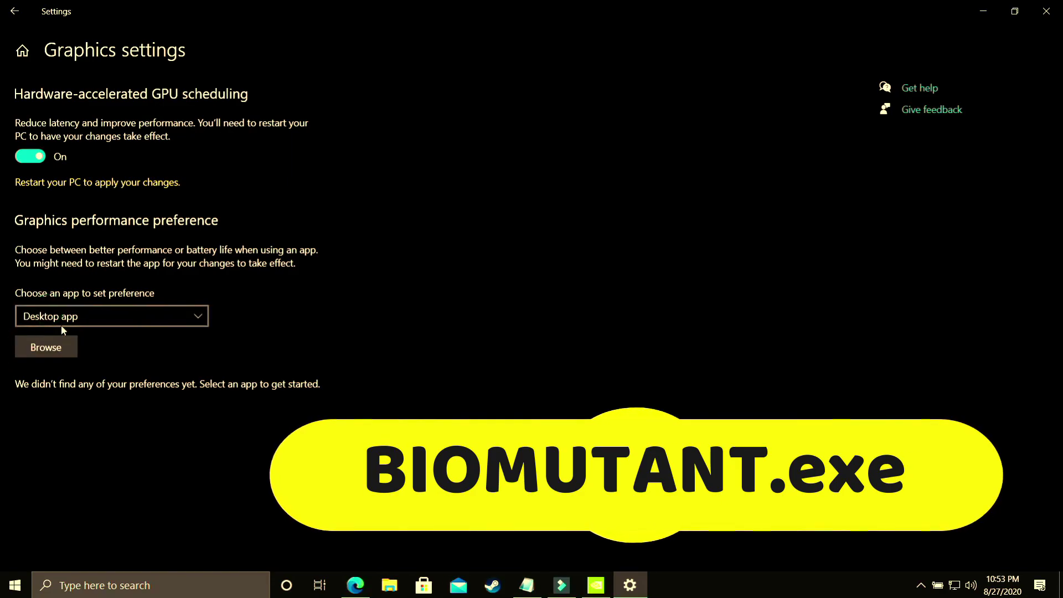
click(46, 349)
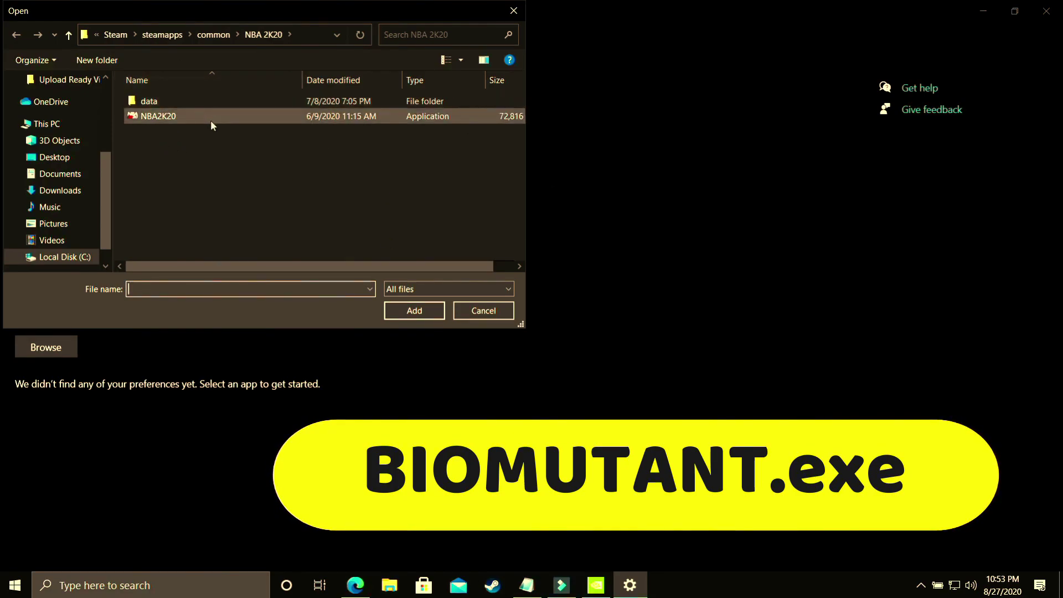
double_click(165, 115)
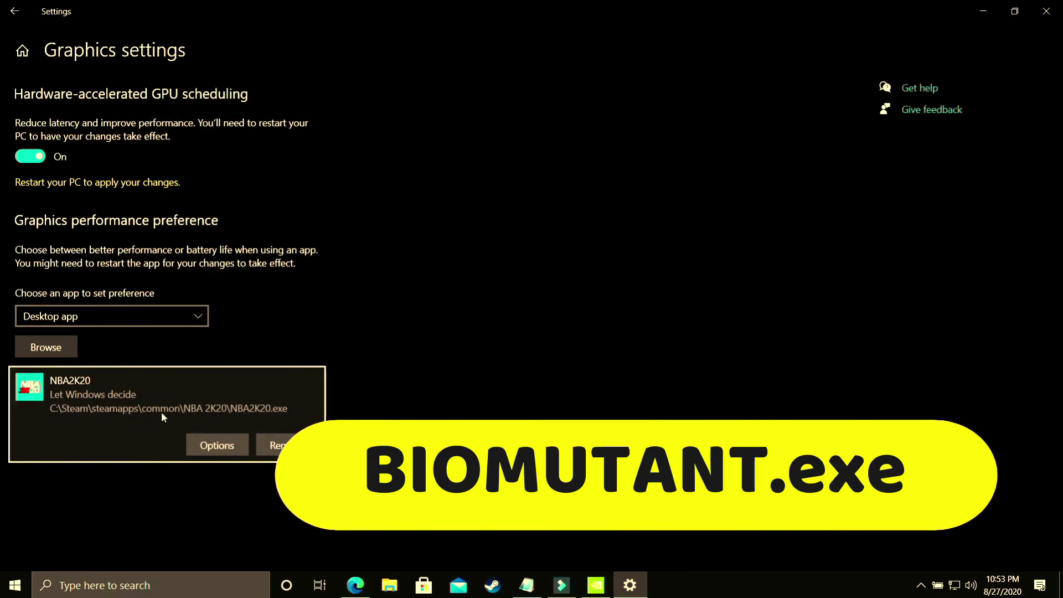
Set the graphics preference of NBA2K20 to High performance, save it and return to the desktop
click(217, 445)
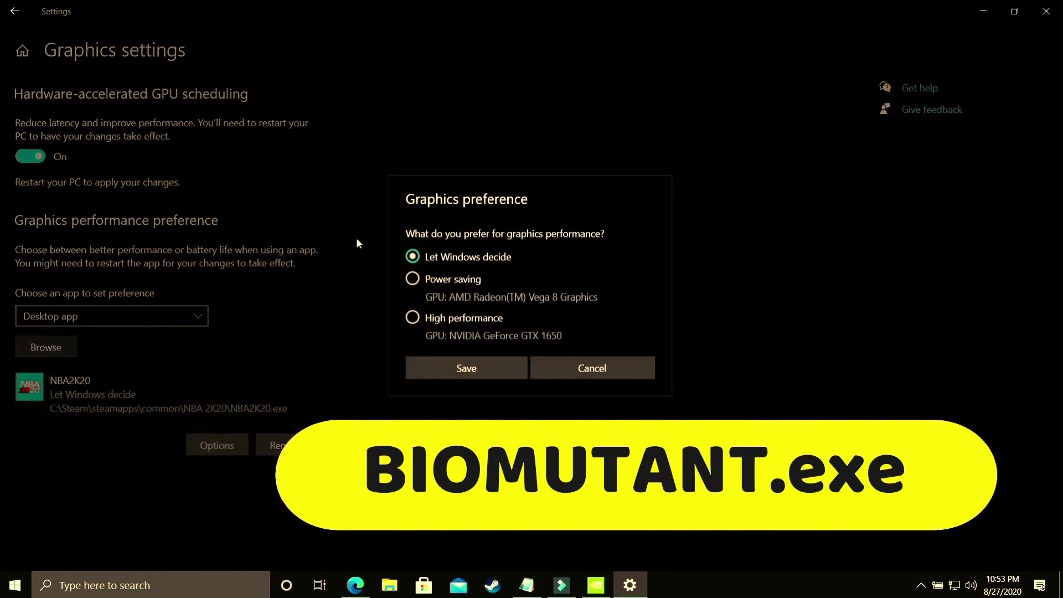
click(412, 318)
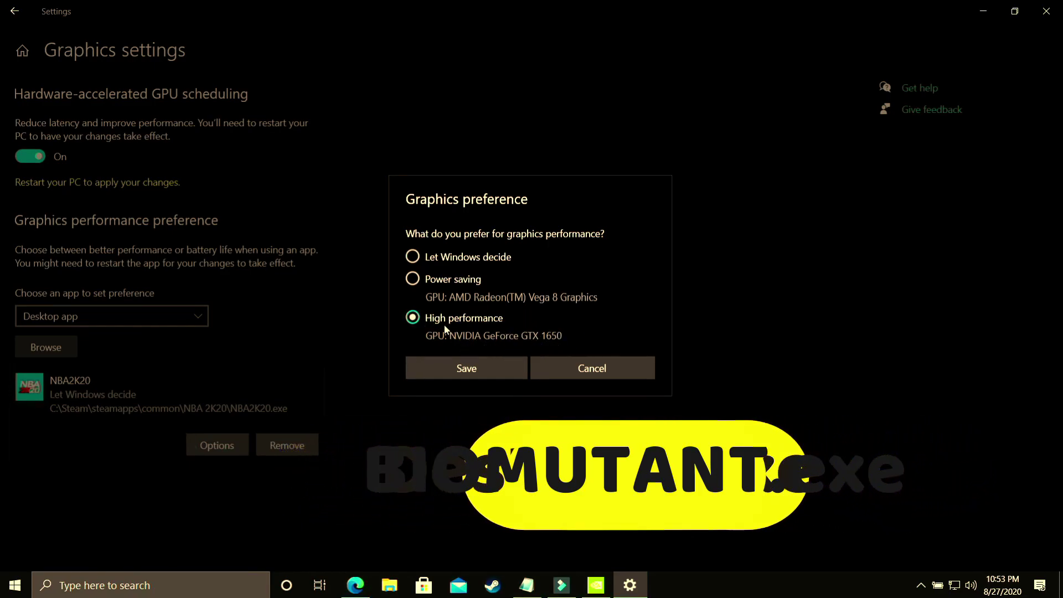
click(470, 367)
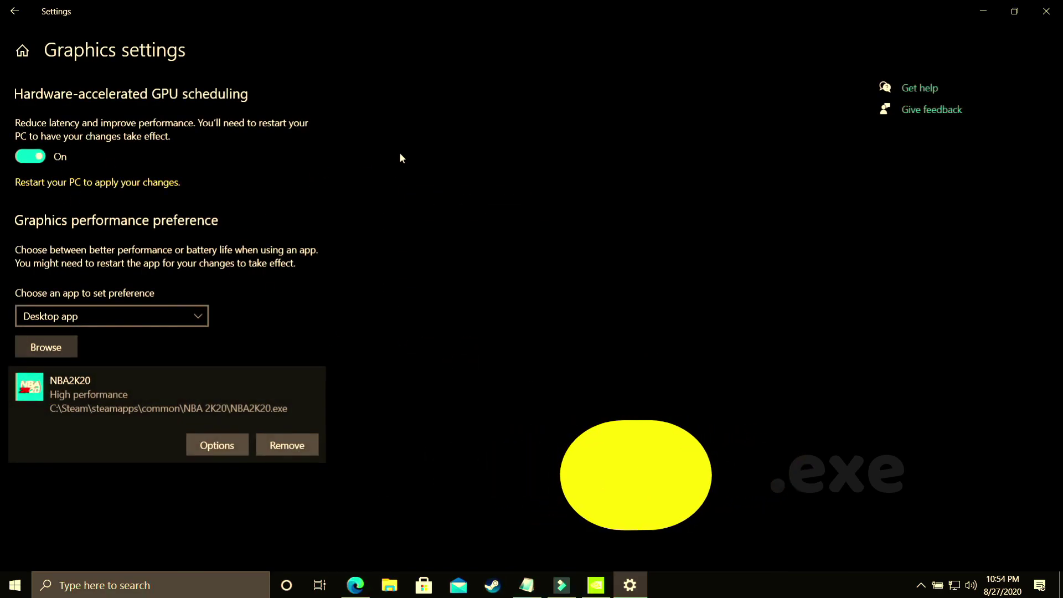
key(super+d)
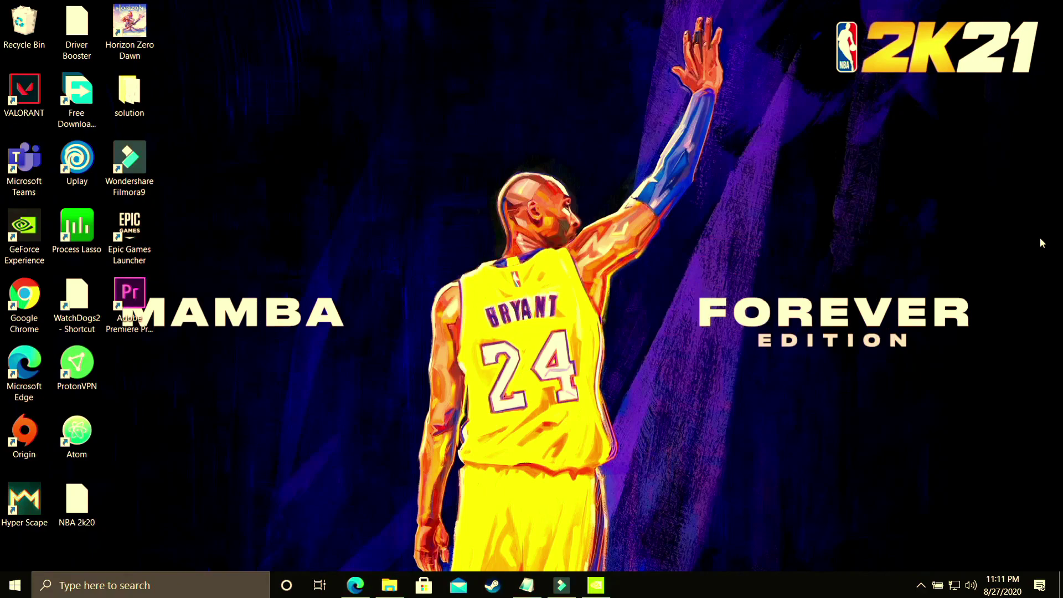
Open NVIDIA Control Panel and choose NBA 2K20 (nba2k20.exe) as the program to customize in the program-specific 3D settings
right_click(506, 252)
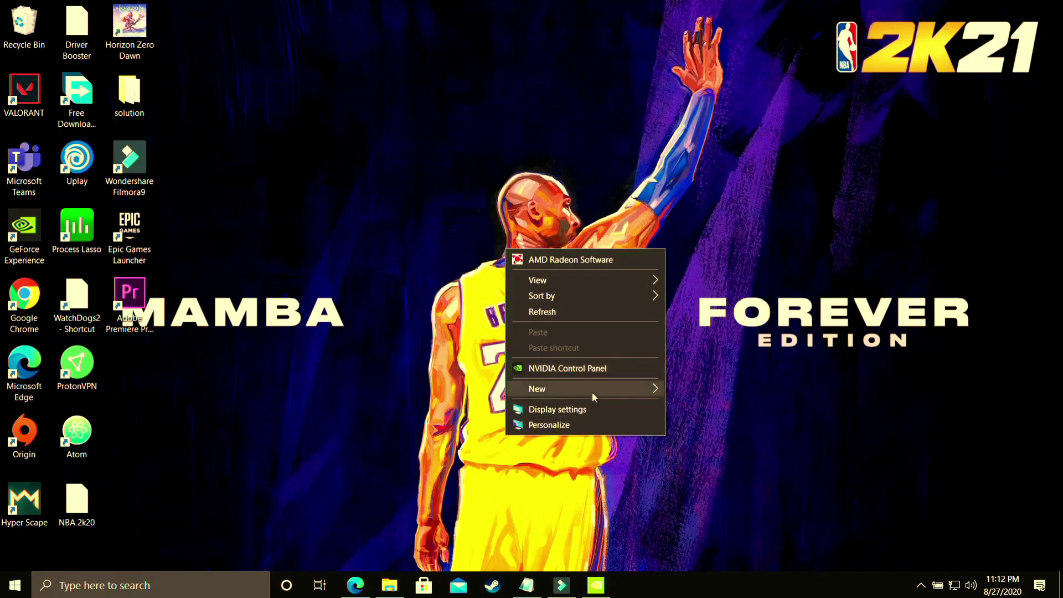
click(591, 370)
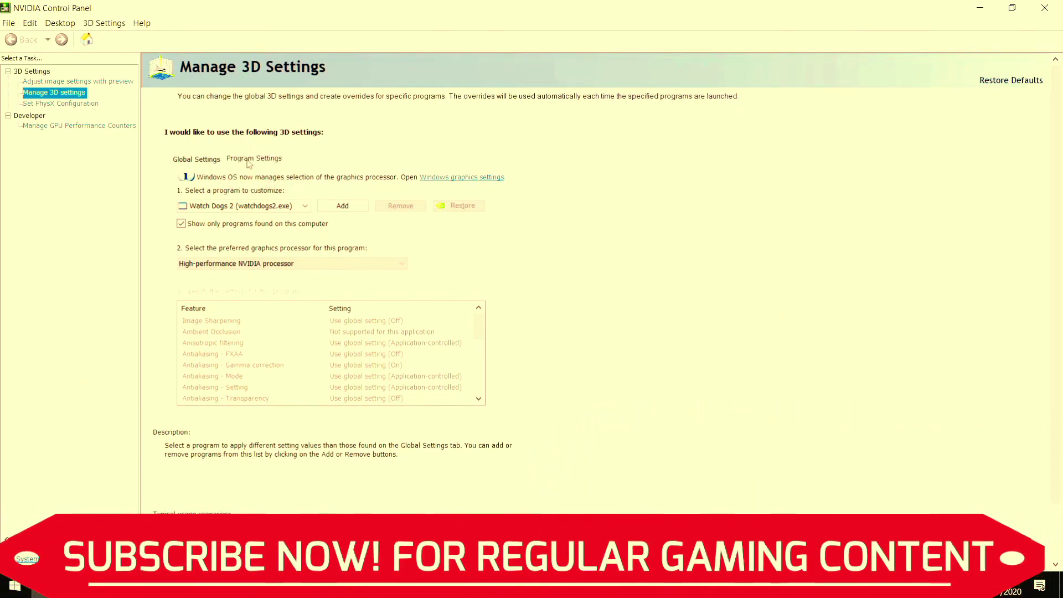
click(197, 159)
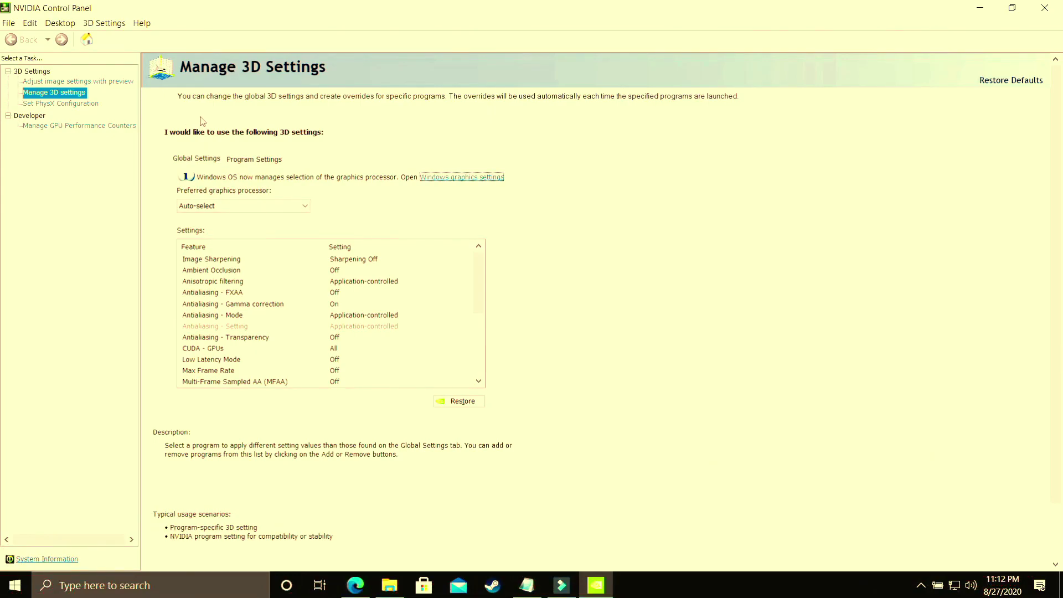
click(264, 164)
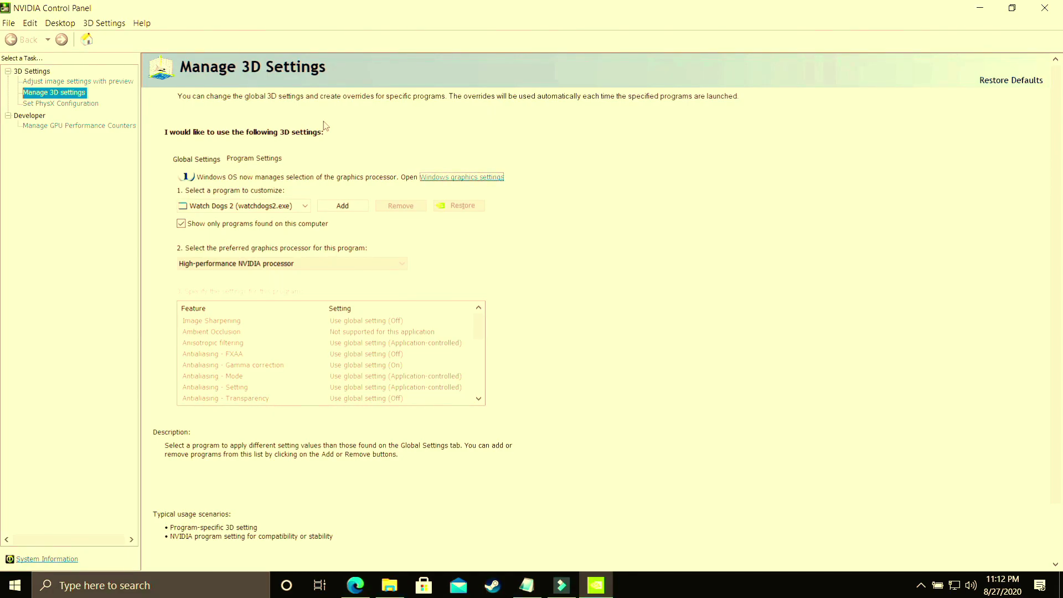
click(237, 208)
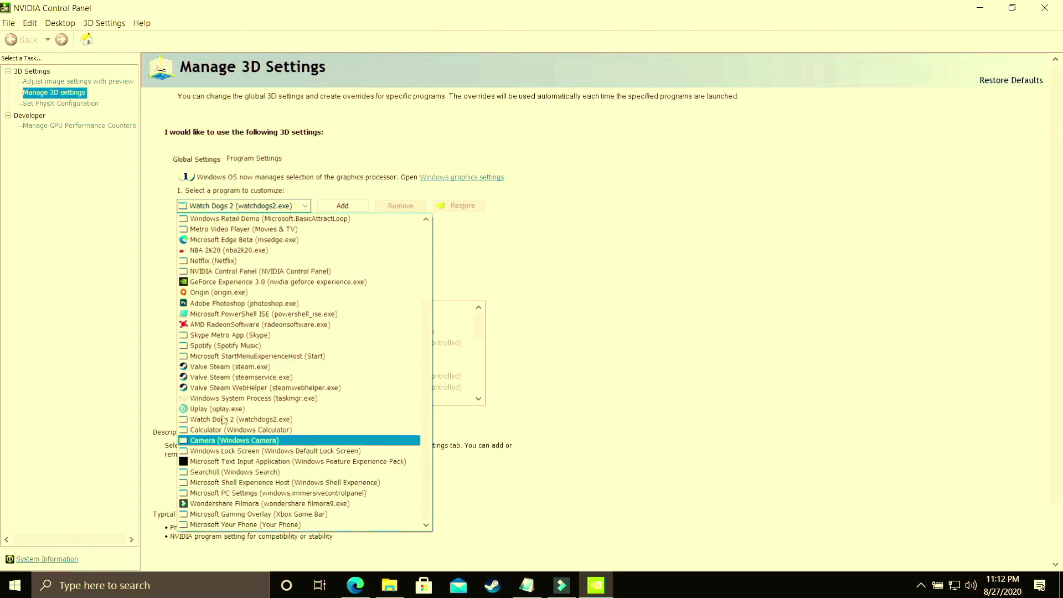
click(257, 250)
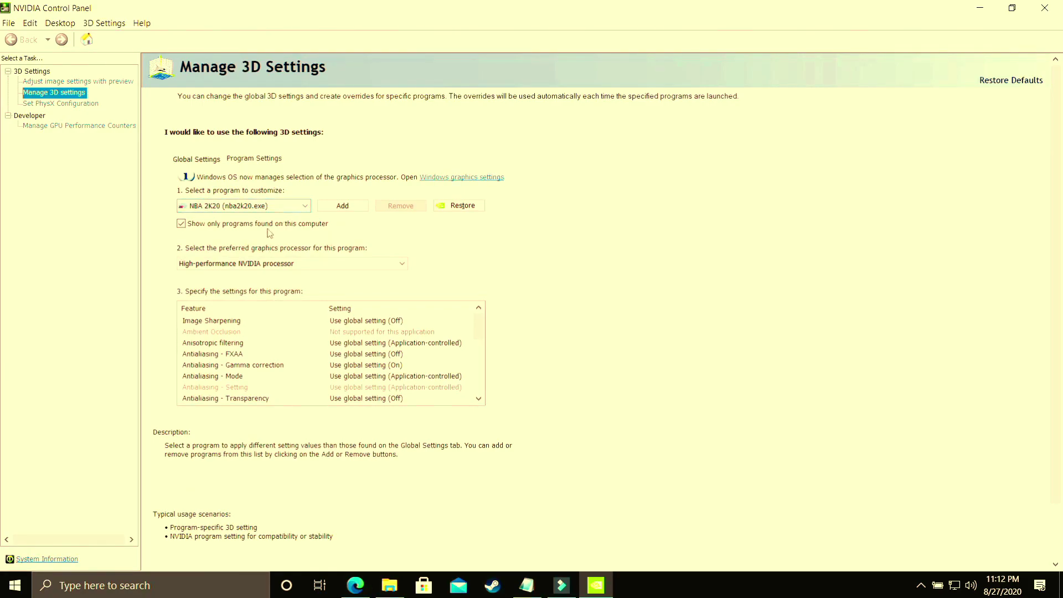
Set NBA 2K20 to the High-performance NVIDIA processor with power management mode Prefer maximum performance, and apply the settings
click(228, 264)
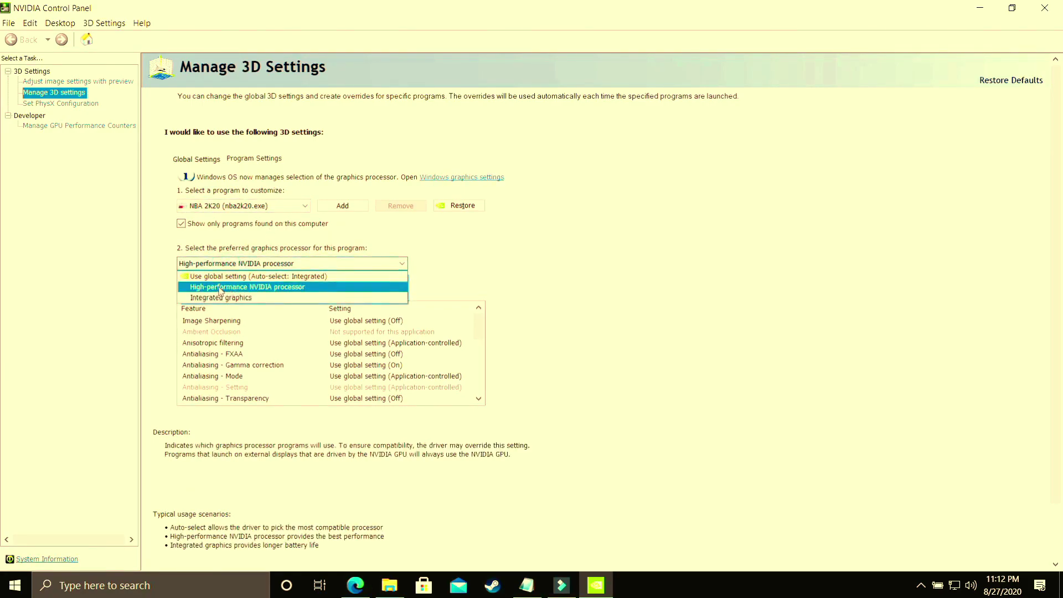
click(246, 288)
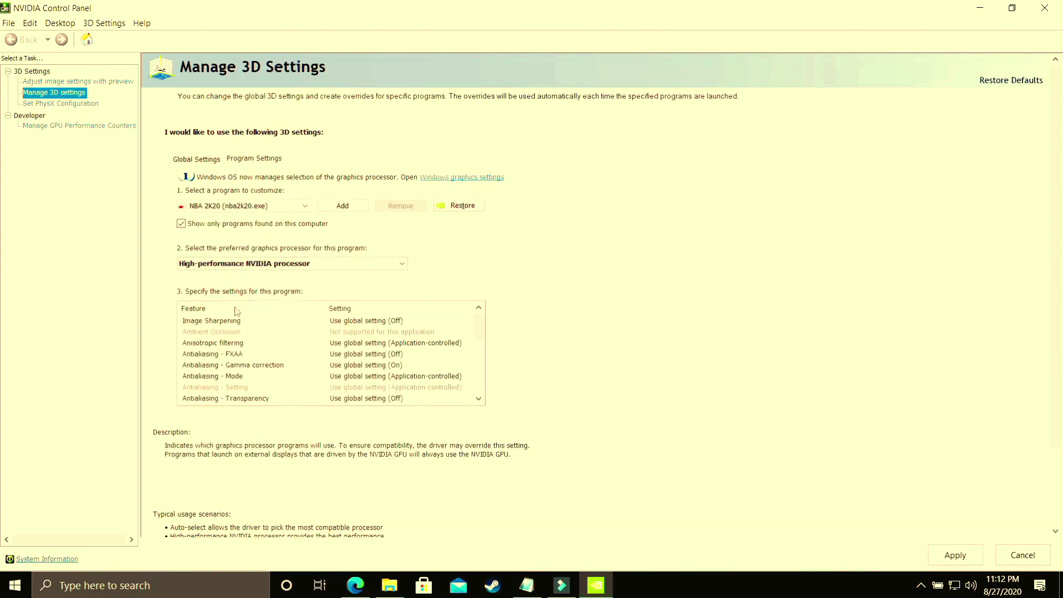
scroll(274, 355, down, 2)
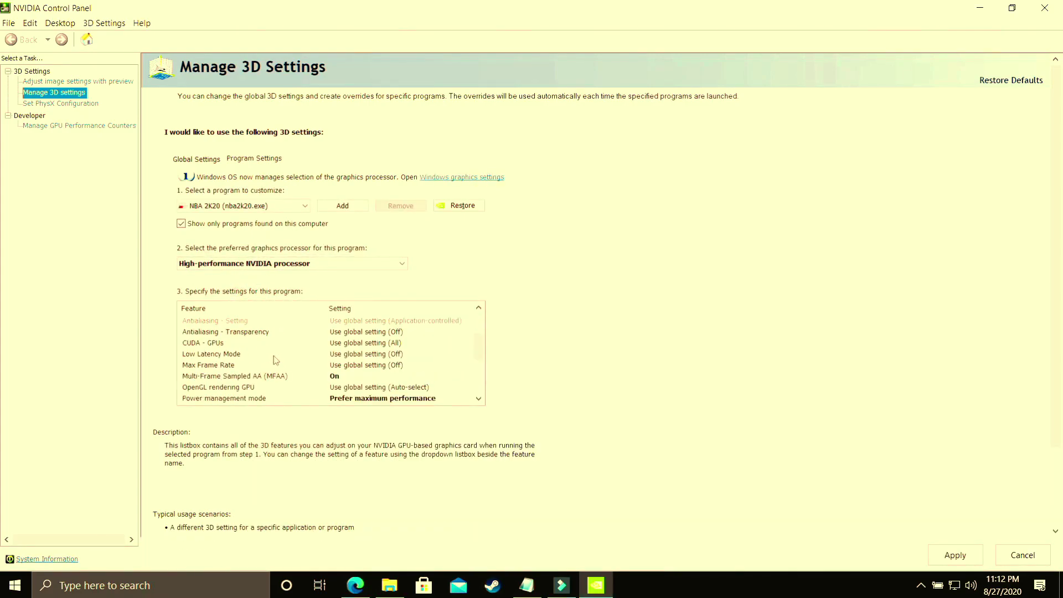
click(265, 398)
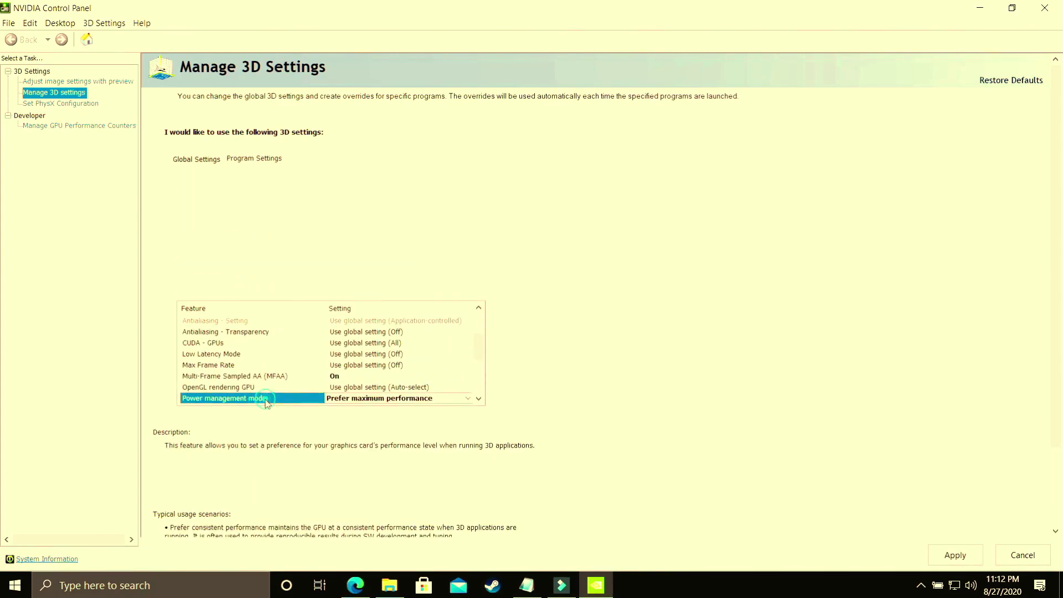
click(337, 399)
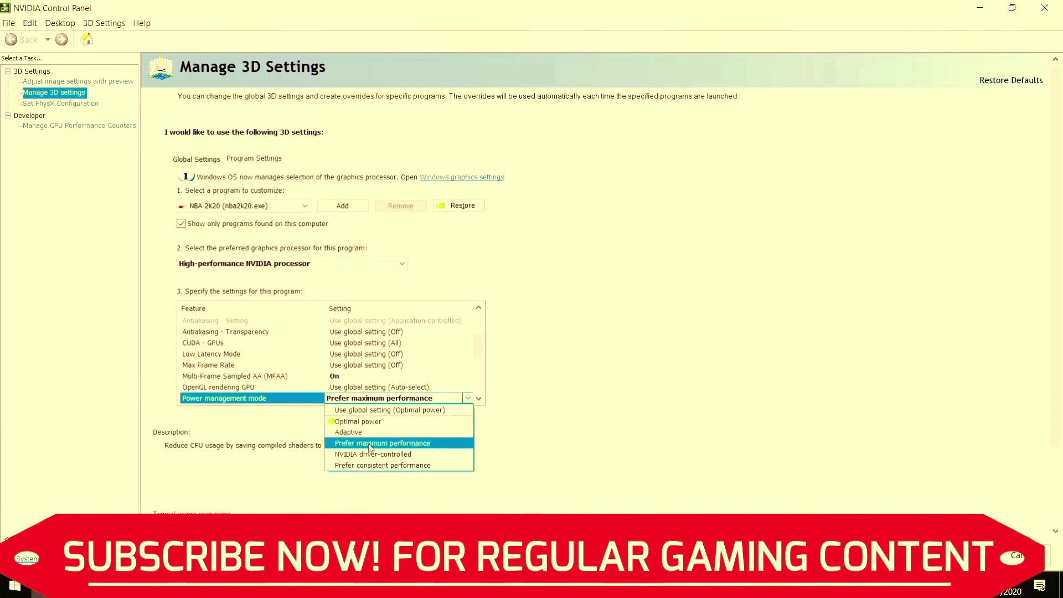
click(386, 443)
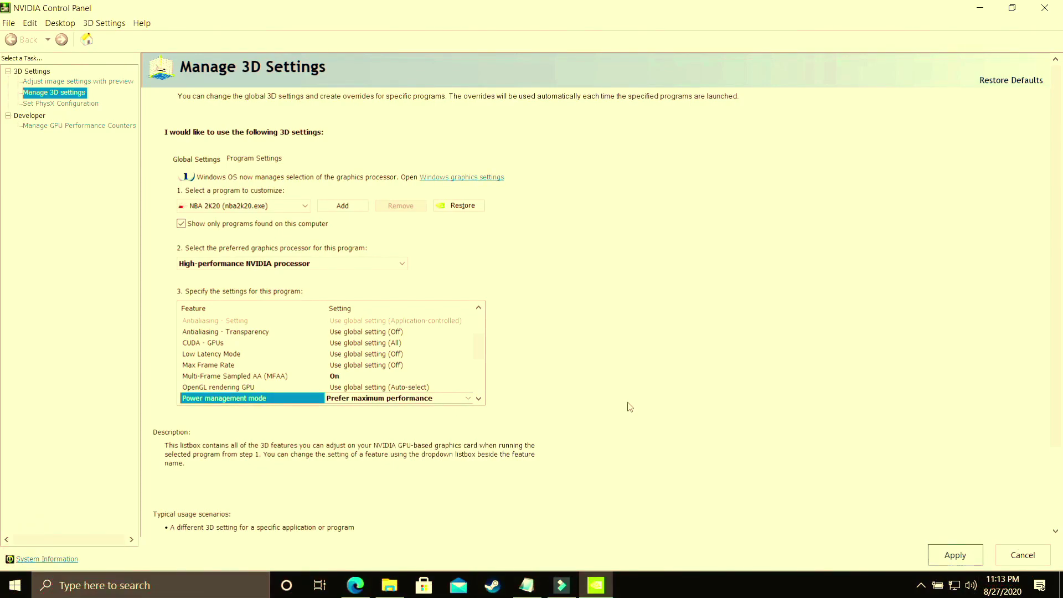
key(Return)
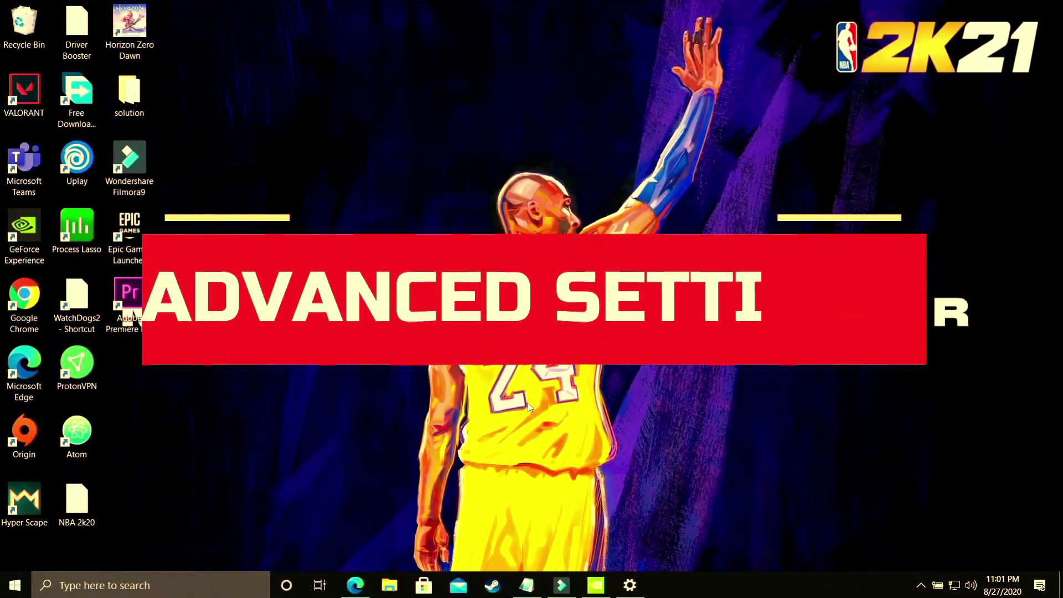
Open the Performance Options from this PC's advanced system settings and apply the visual effects setting Adjust for best performance
click(390, 578)
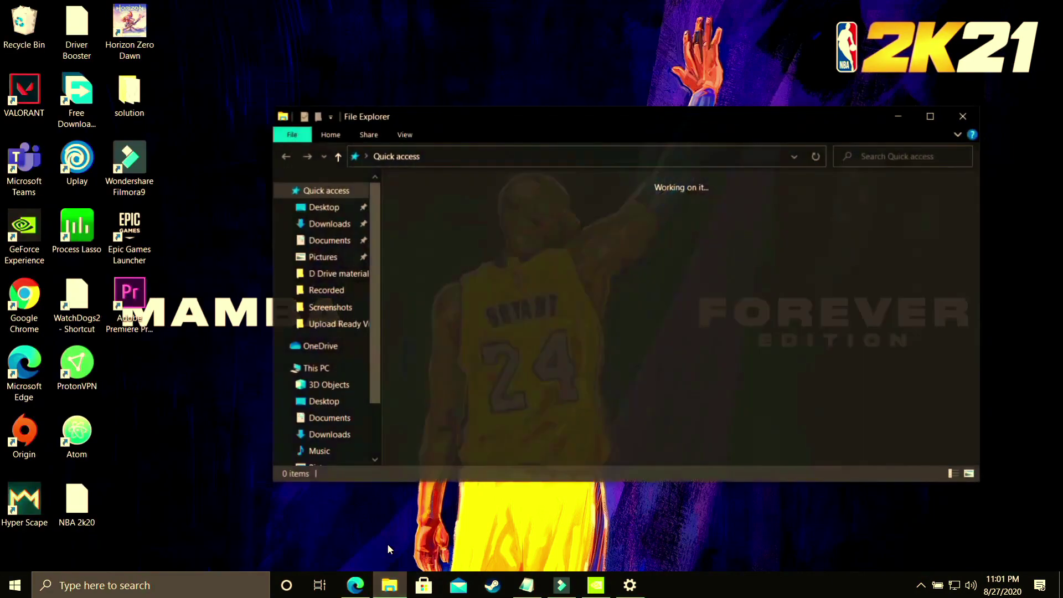
right_click(330, 370)
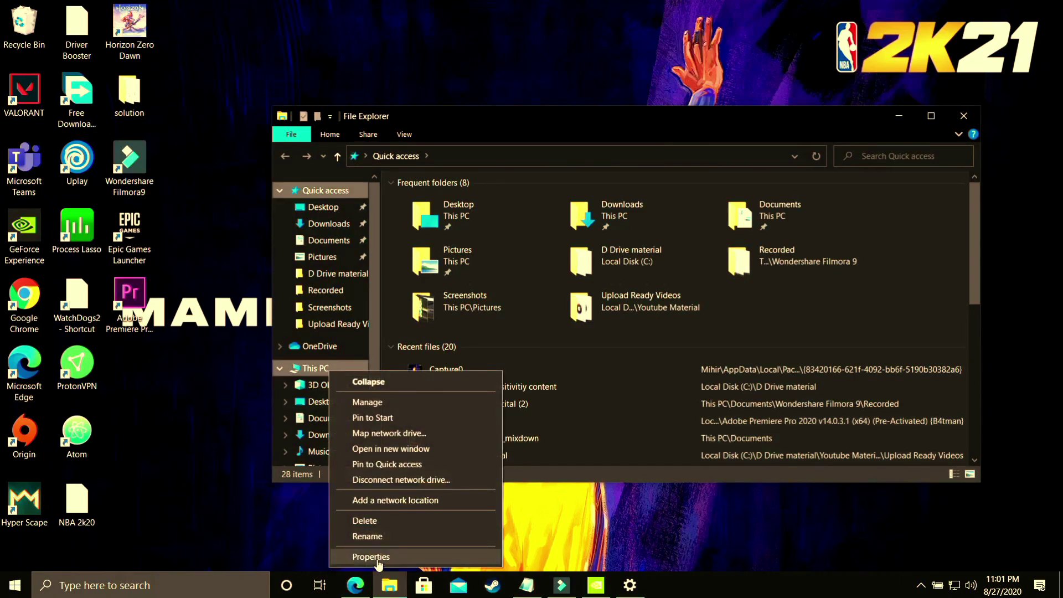
click(374, 557)
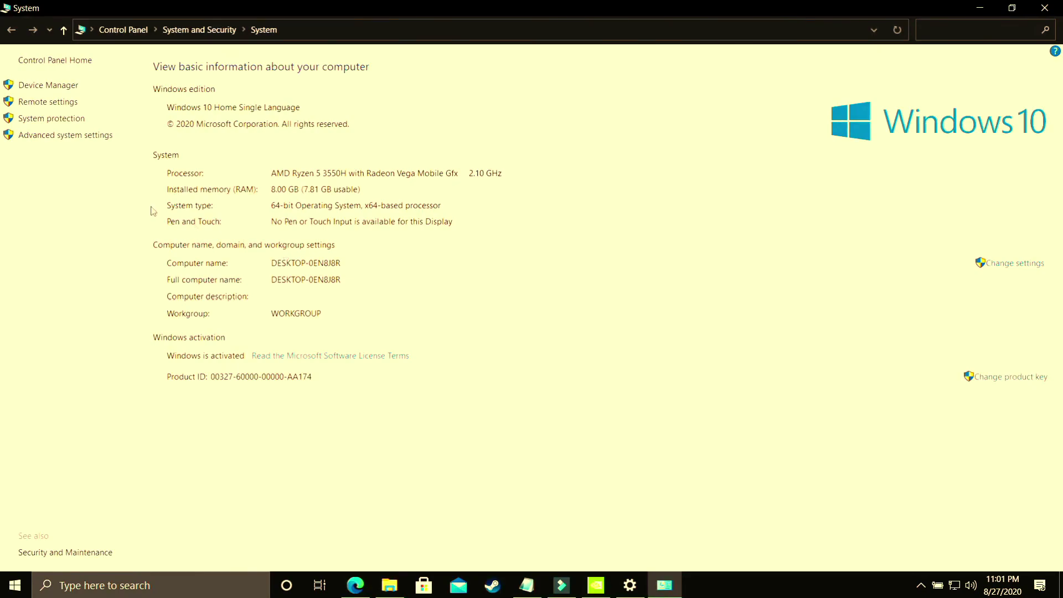
click(75, 136)
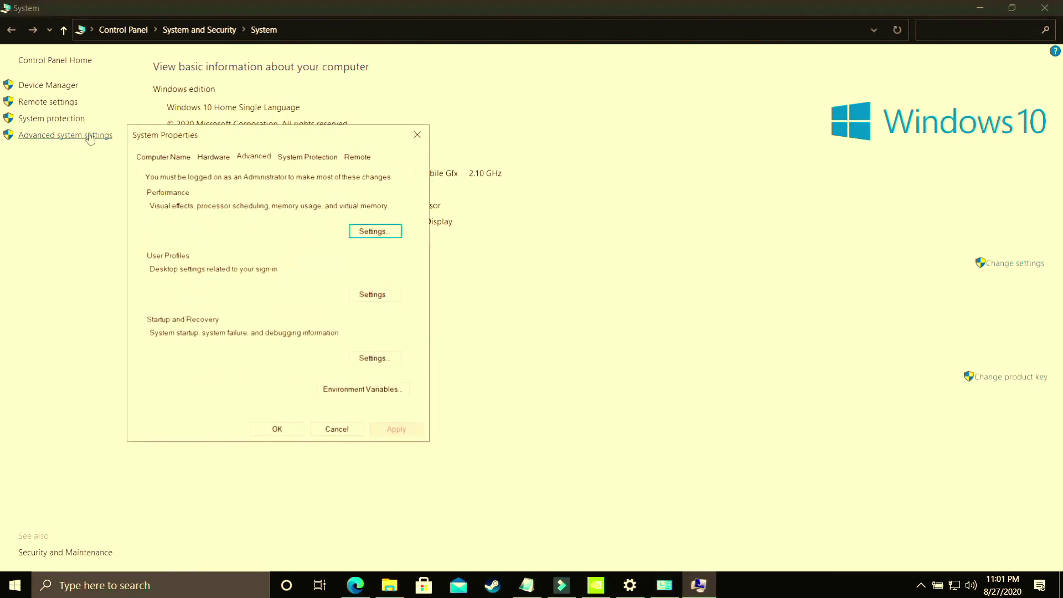
click(372, 233)
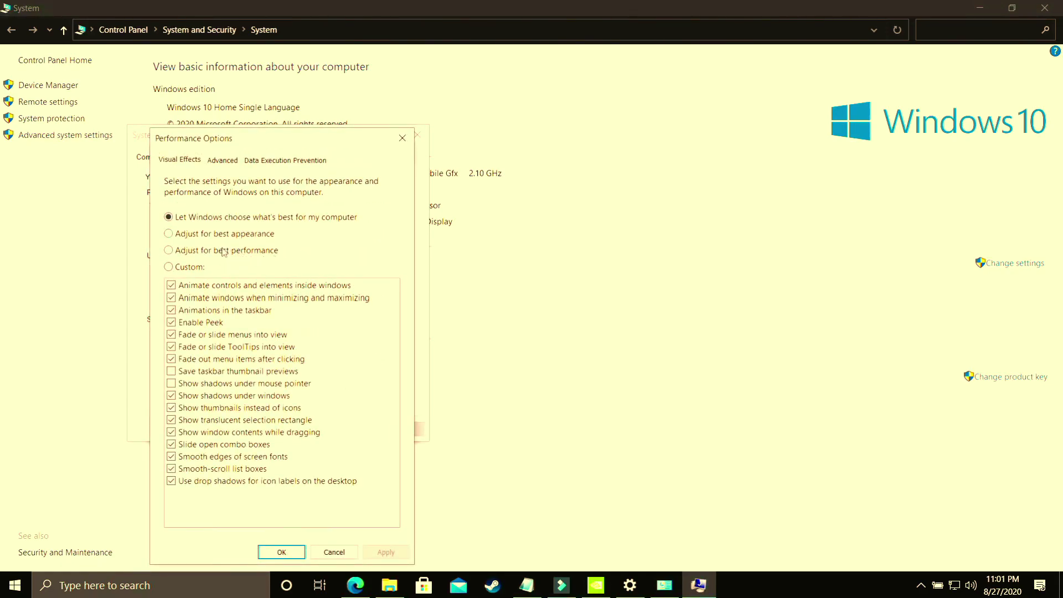
click(205, 250)
click(382, 553)
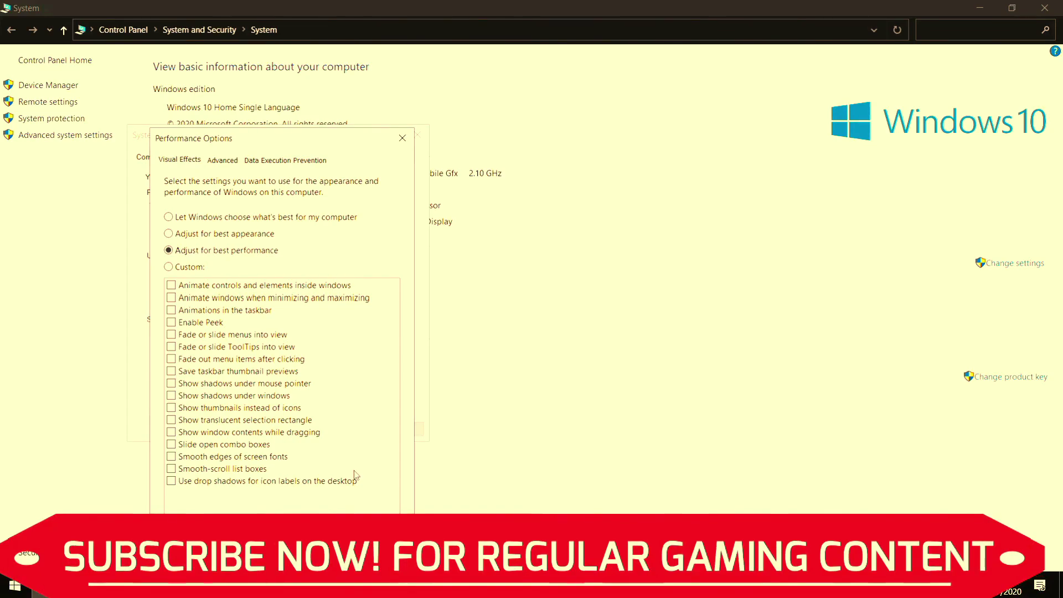
Set the processor scheduling in the advanced Performance Options to favor Programs
click(223, 160)
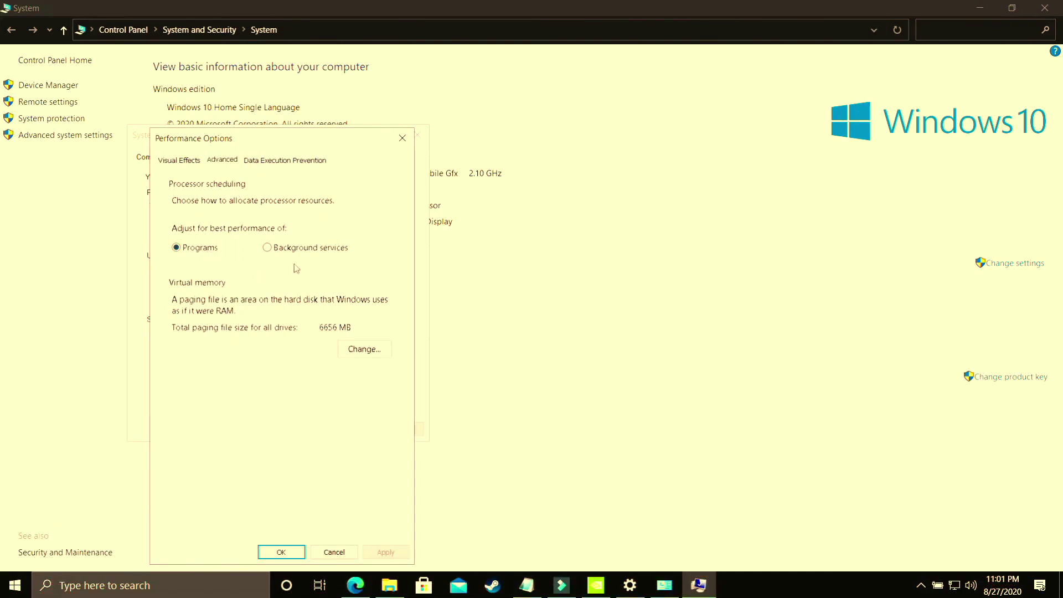
click(278, 249)
click(192, 249)
Turn off automatic paging file management in the Virtual Memory settings and give drive C: a custom initial size of 1896 MB
click(363, 353)
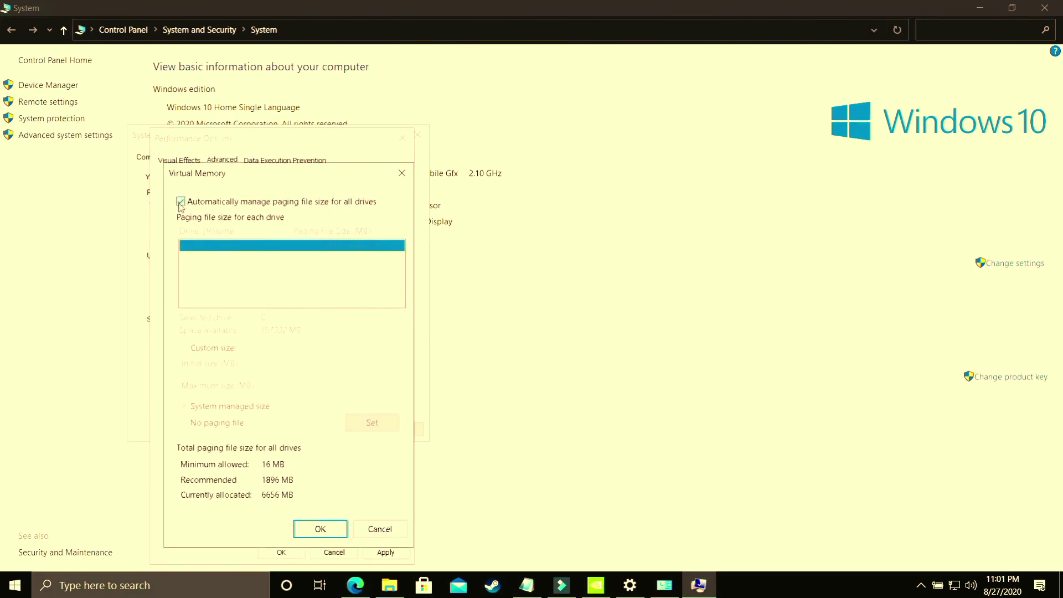
click(181, 202)
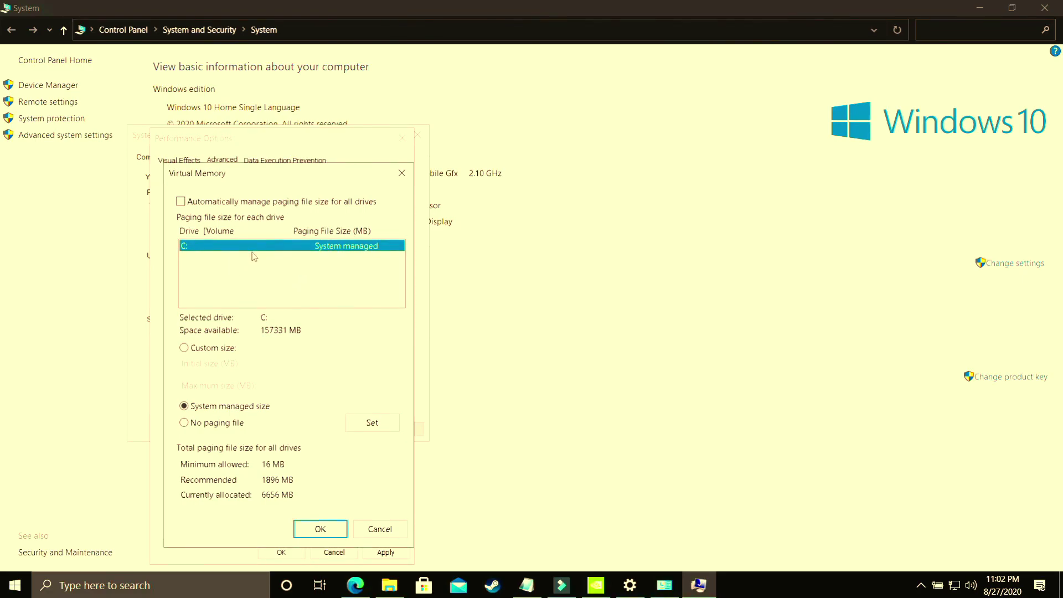
click(222, 349)
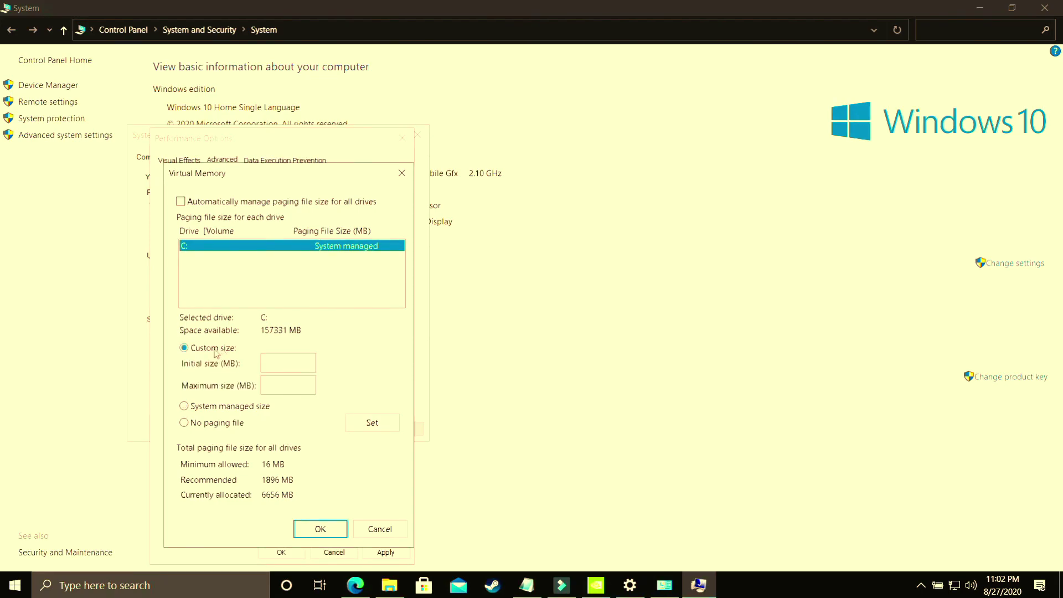
click(286, 364)
text(189)
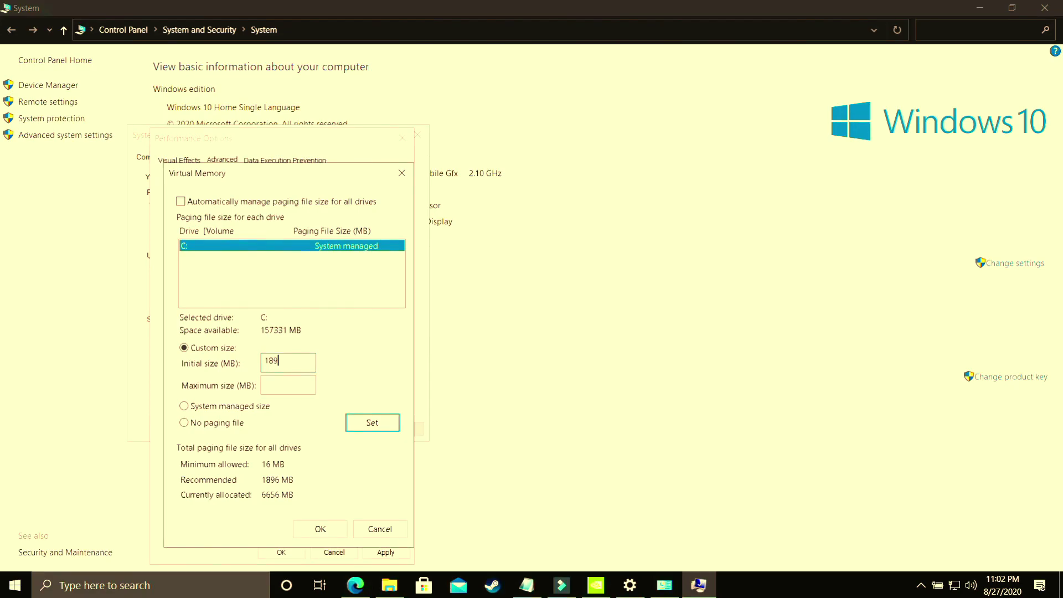
Calculate 8 × 1024 in Calculator and set the paging file's maximum size to 8192 MB
click(285, 381)
click(106, 592)
text(calcu)
click(104, 258)
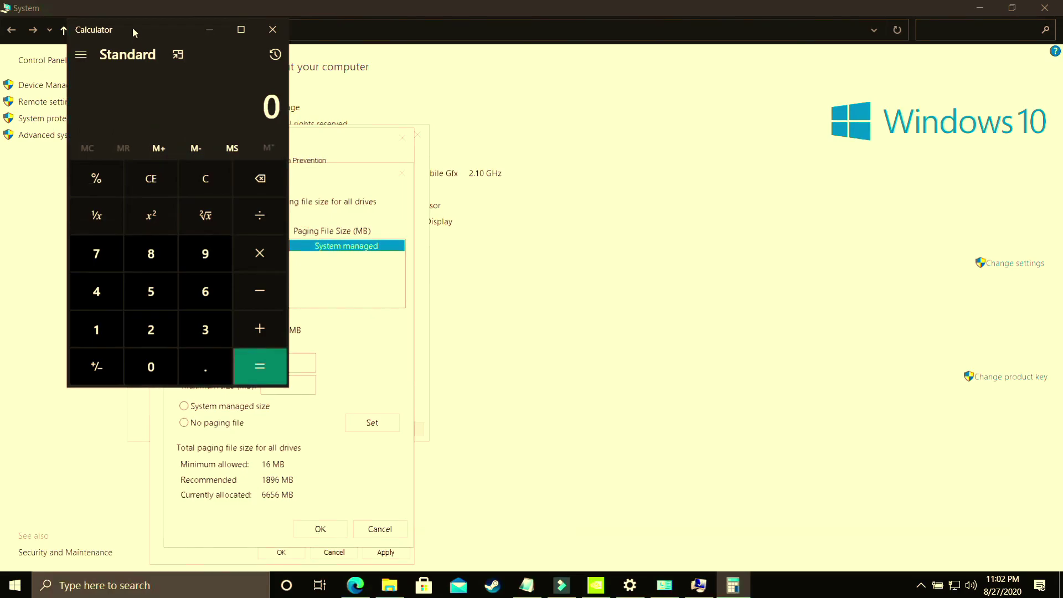
drag(133, 29, 657, 126)
text(8*10)
text(24)
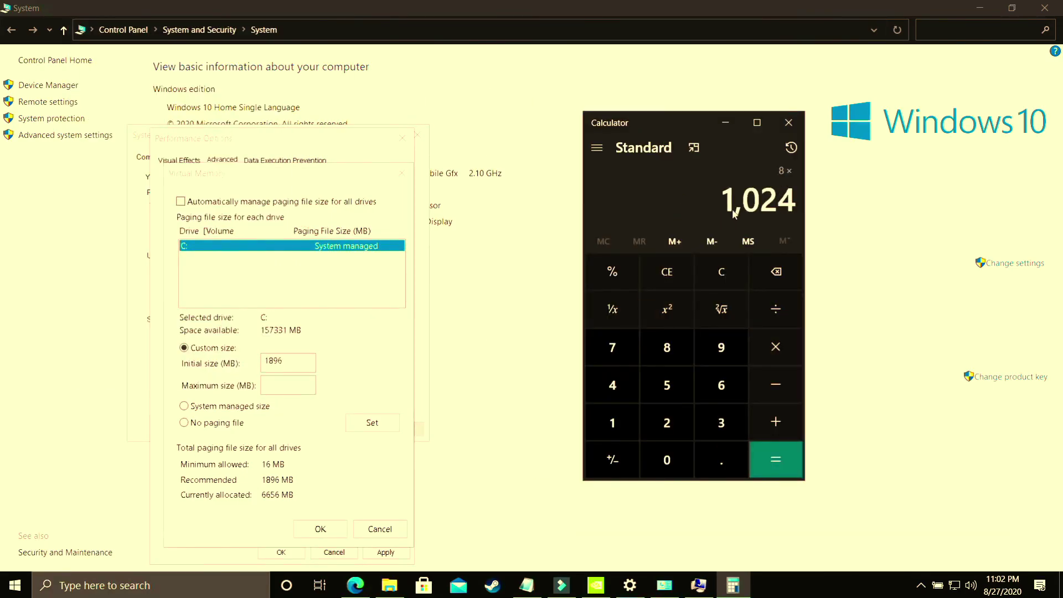
key(Return)
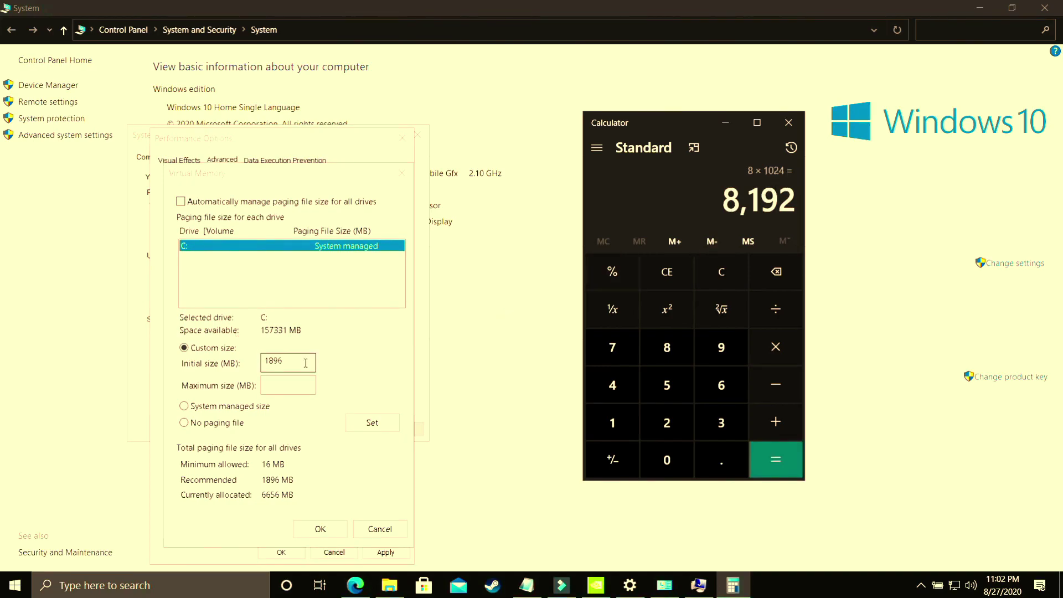
click(302, 384)
text(8192)
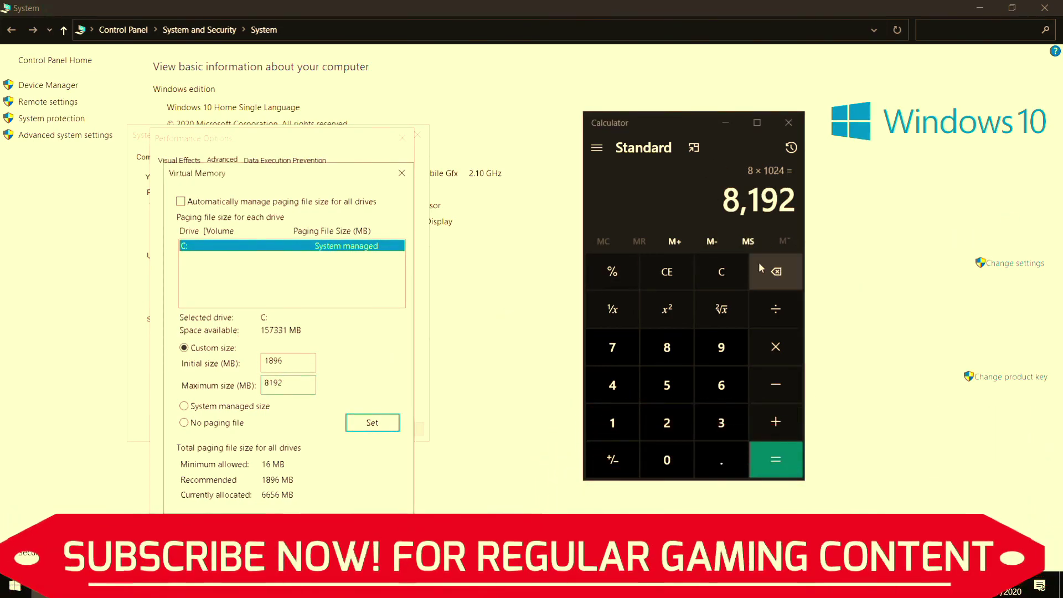
Calculate the alternative maximum sizes 16 × 1024 and 12 × 1024, leaving the paging file value as entered, and close Calculator
click(714, 274)
text(16*1024)
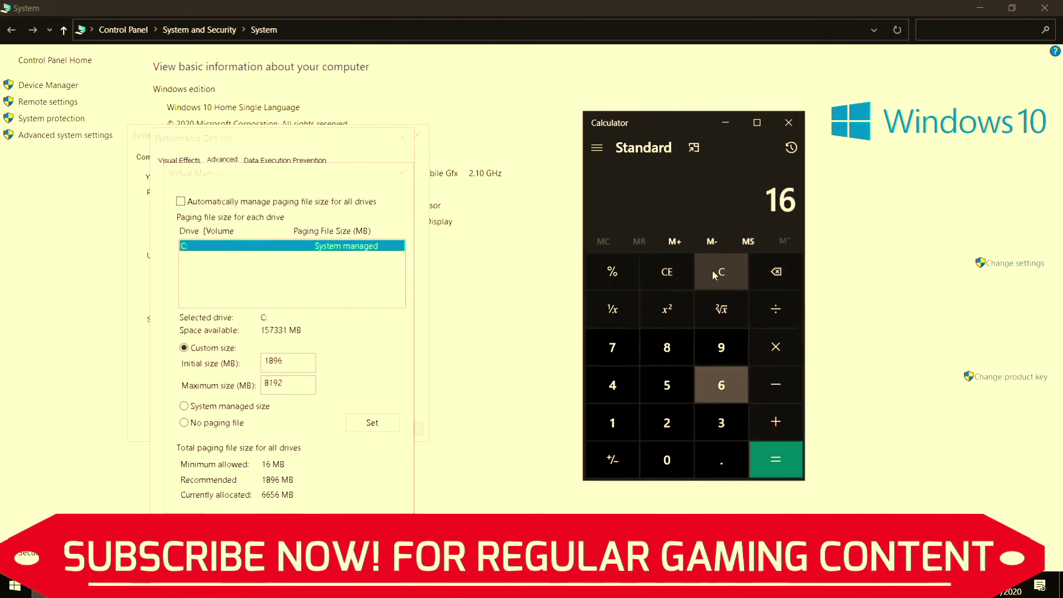
key(Return)
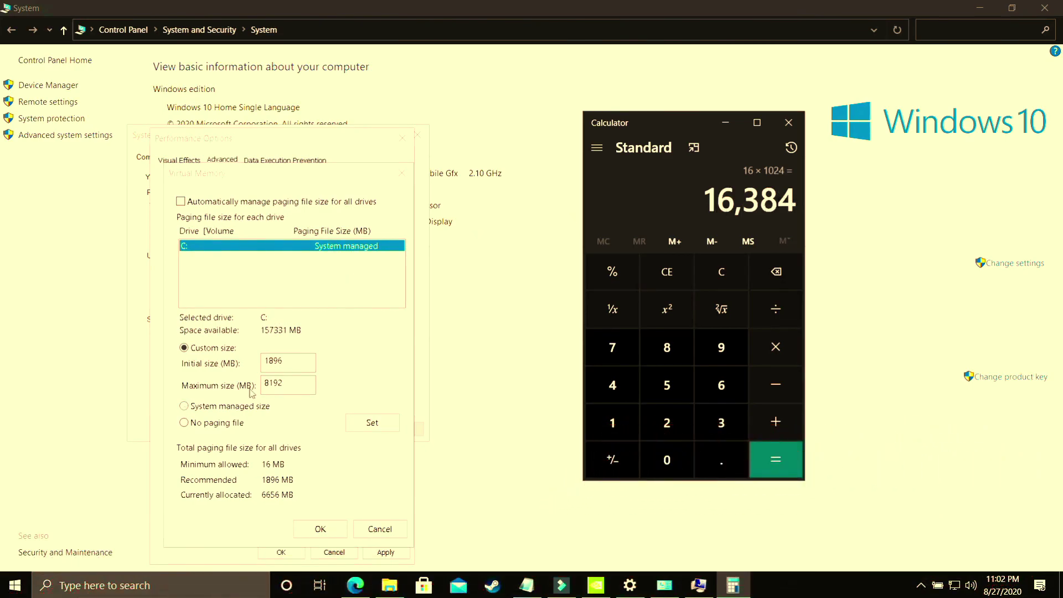
double_click(265, 385)
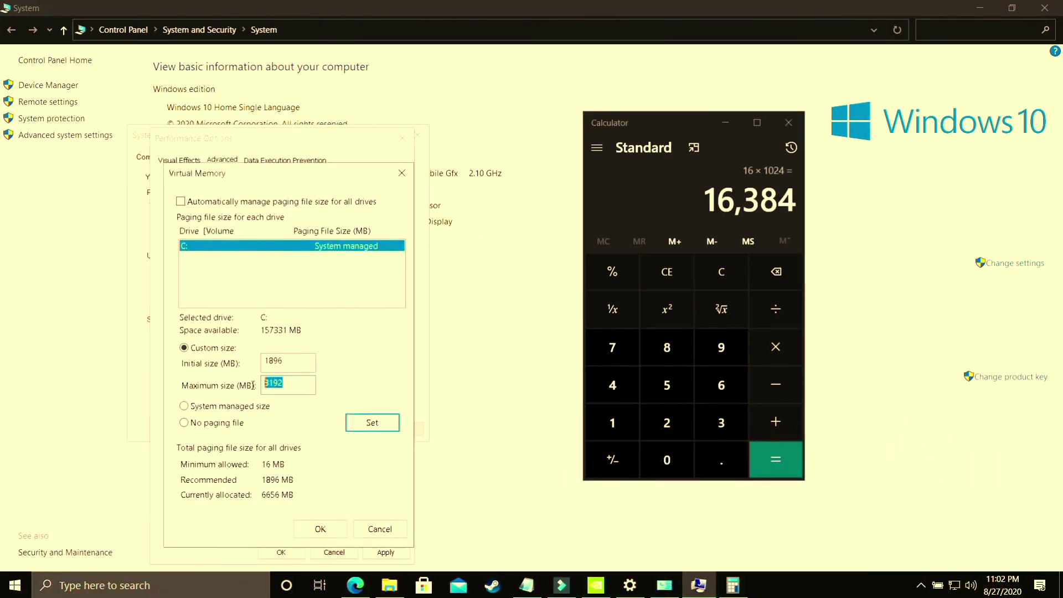
click(722, 281)
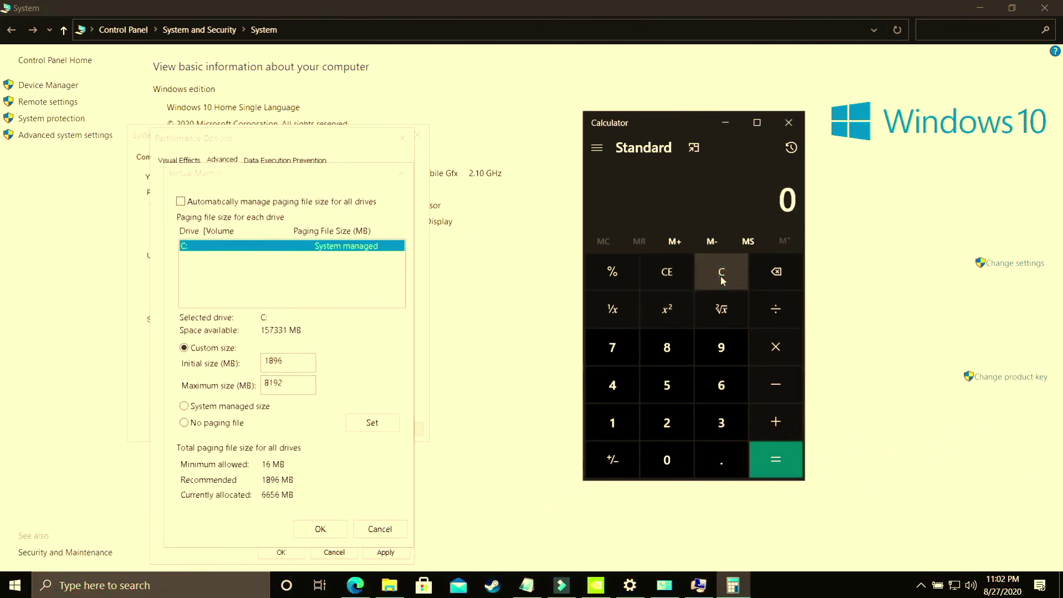
text(12*1024)
key(Return)
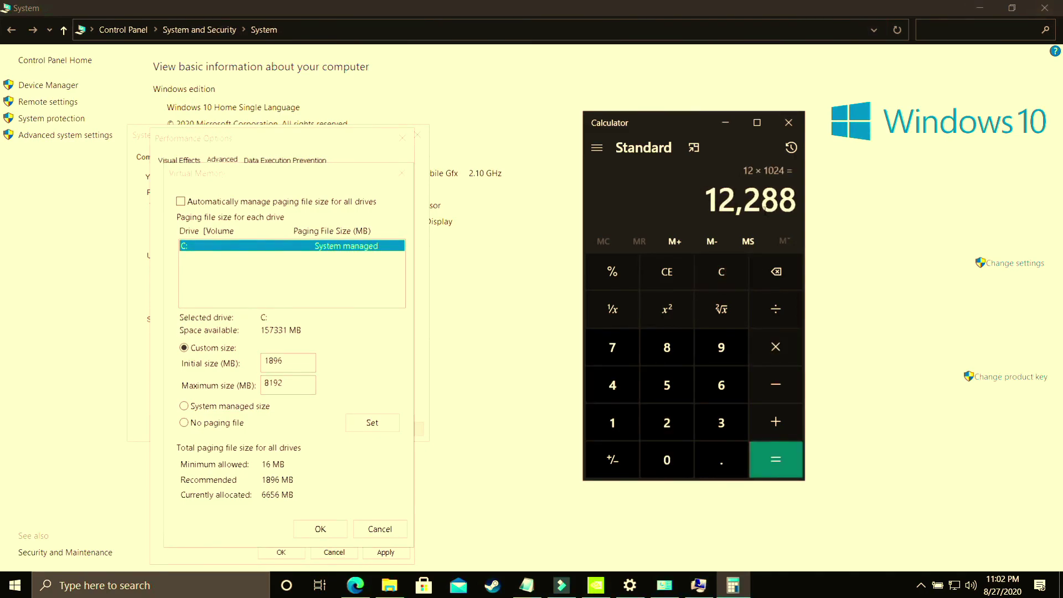
drag(284, 383, 222, 391)
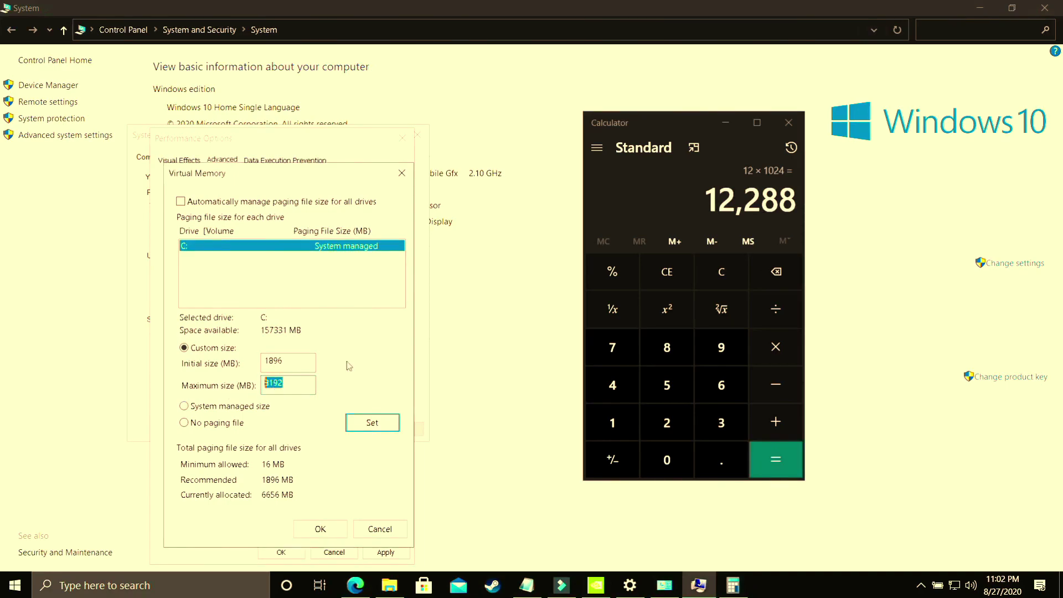
click(790, 125)
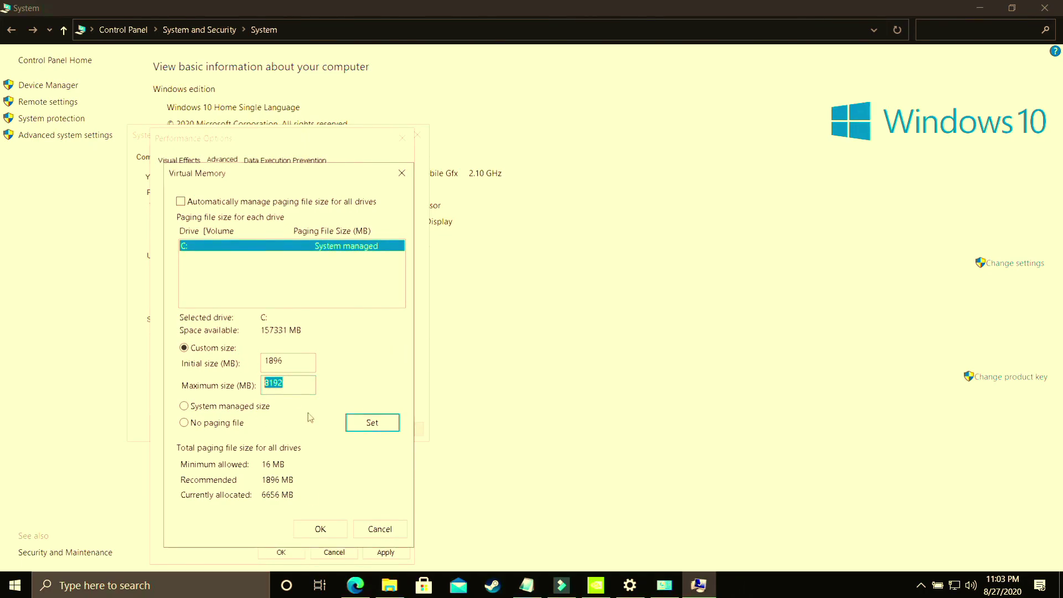
Confirm the virtual memory changes, close the Performance Options and System Properties dialogs, and return to the desktop
click(329, 530)
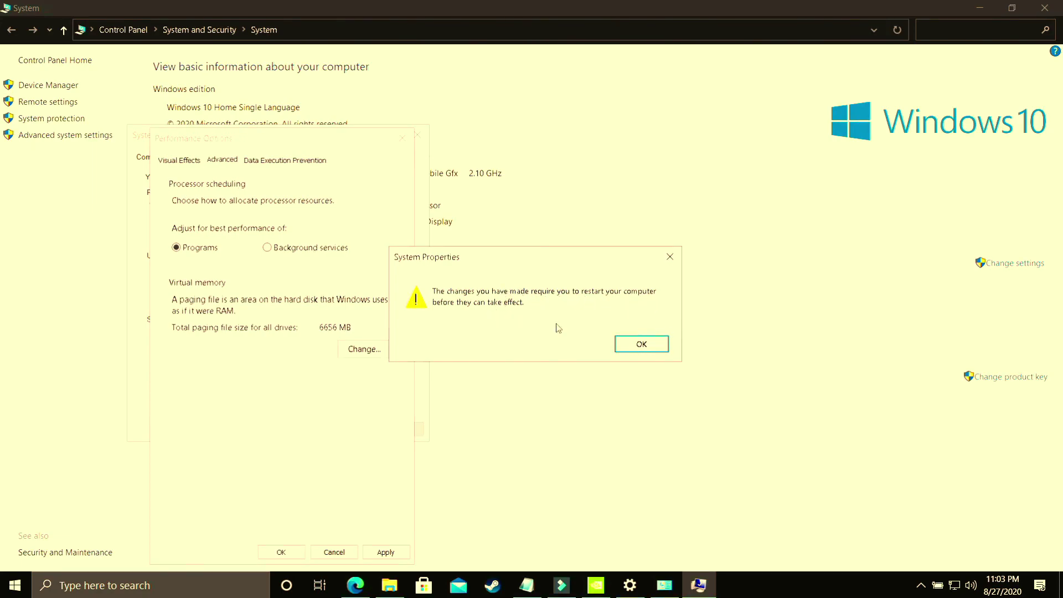
click(644, 345)
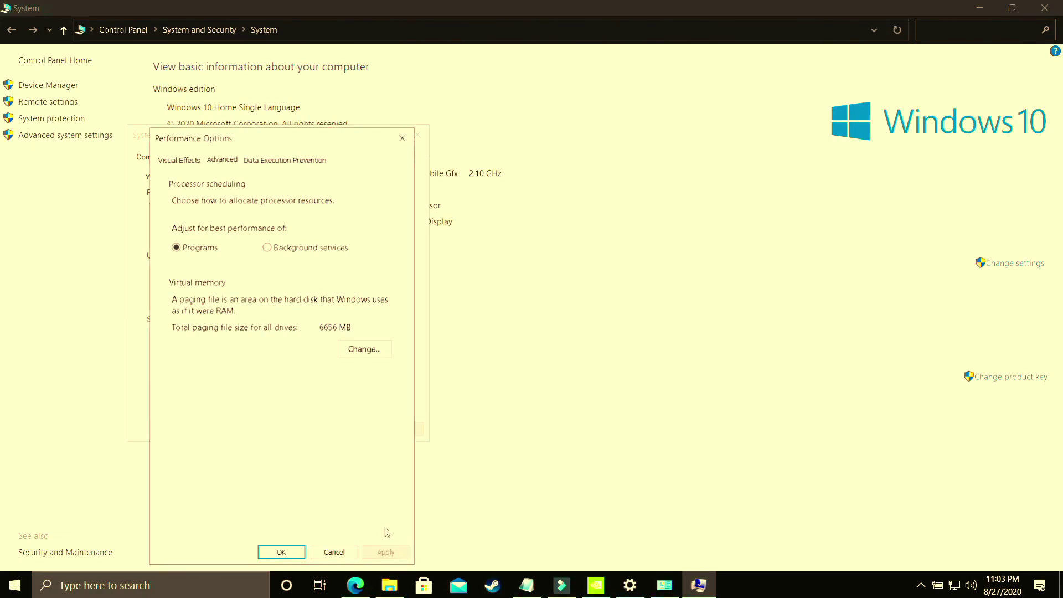
click(281, 552)
click(274, 432)
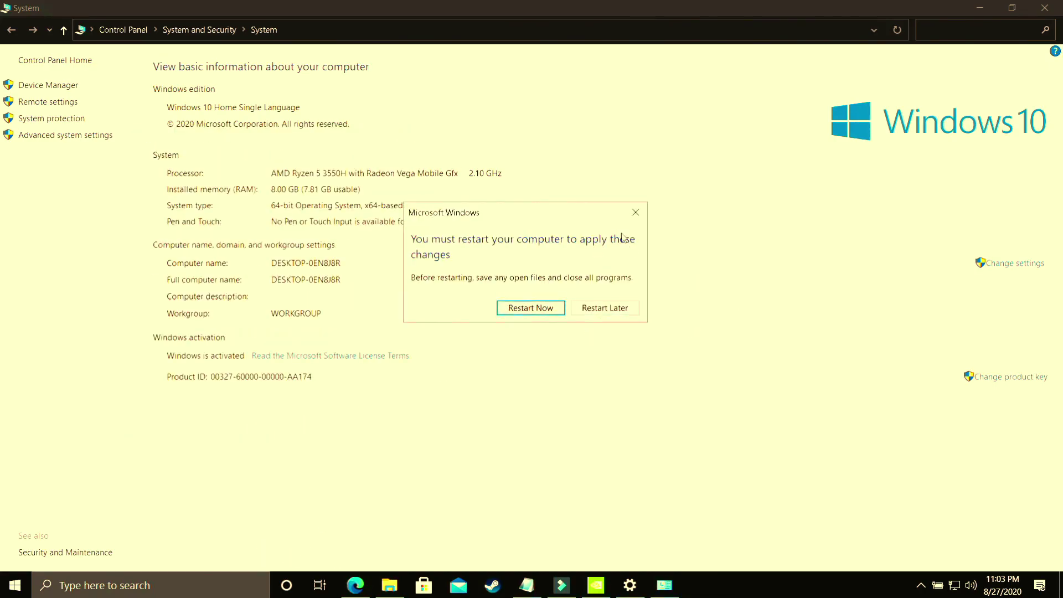
key(super+d)
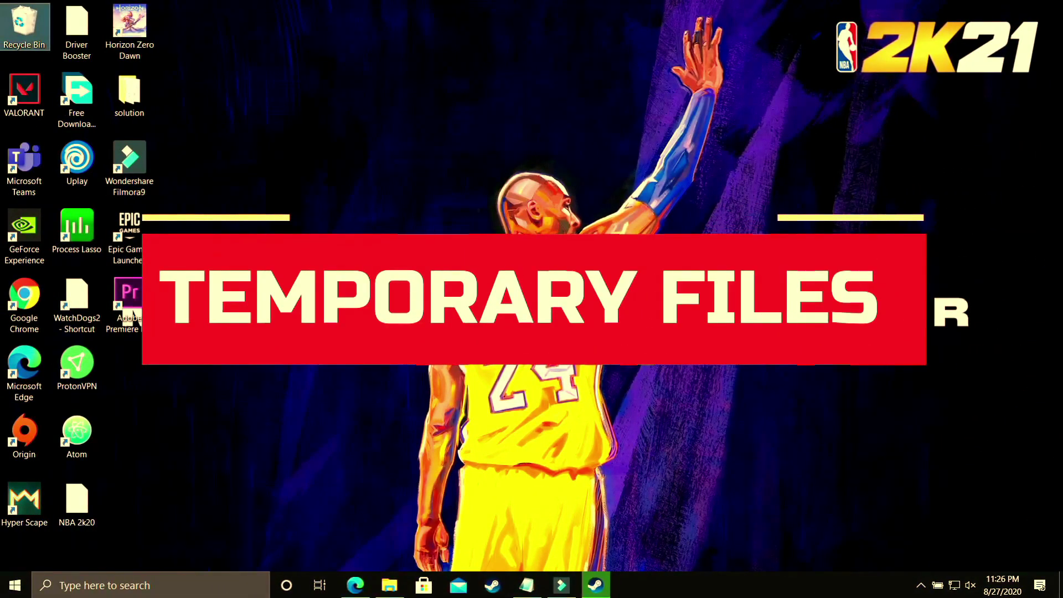
Open the Windows Temp folder with the Run command temp and maximize its window
click(117, 584)
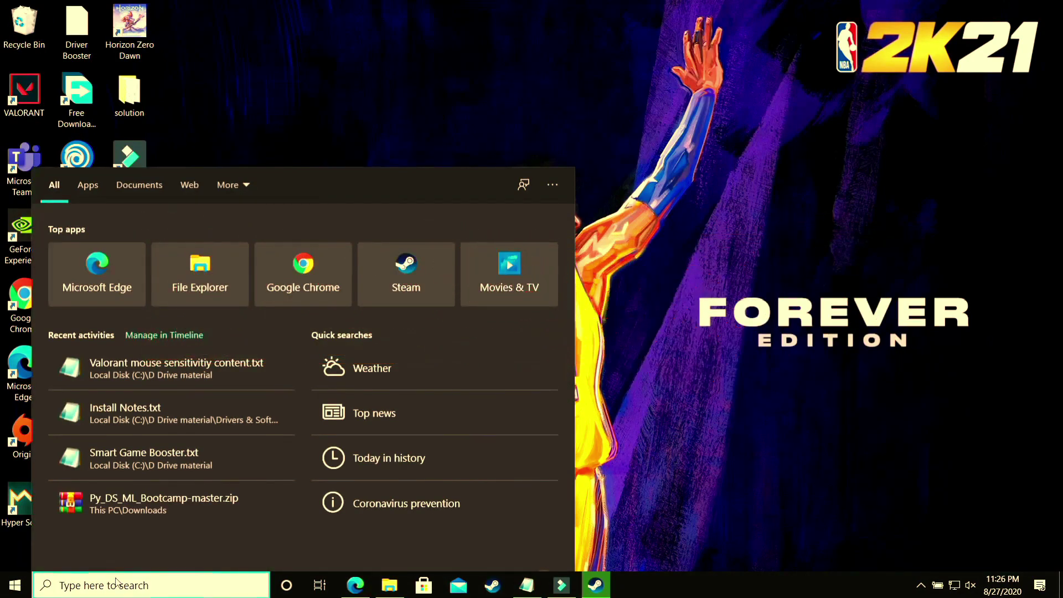
text(run)
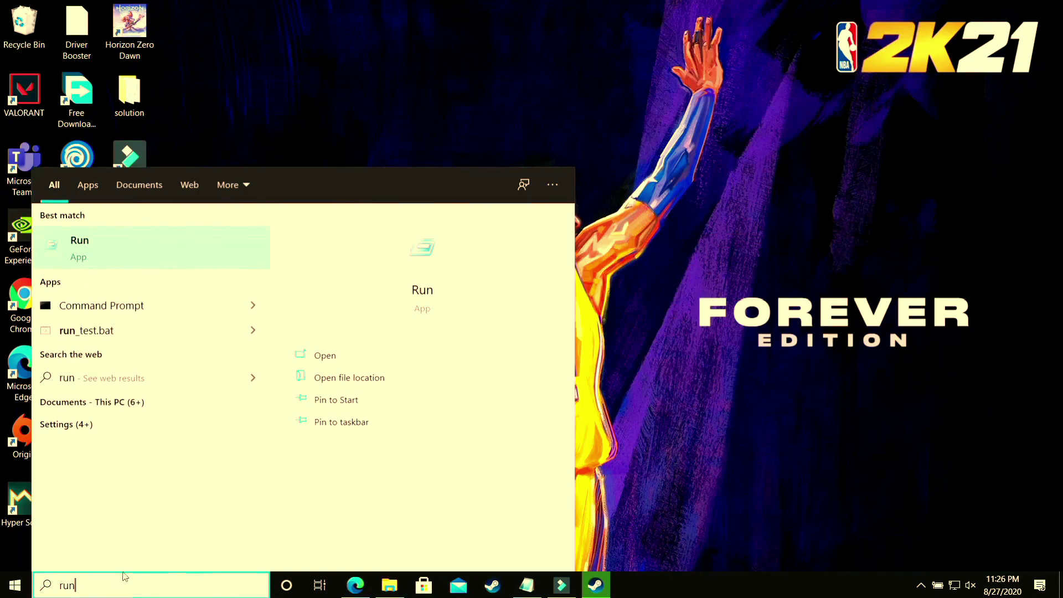
click(112, 240)
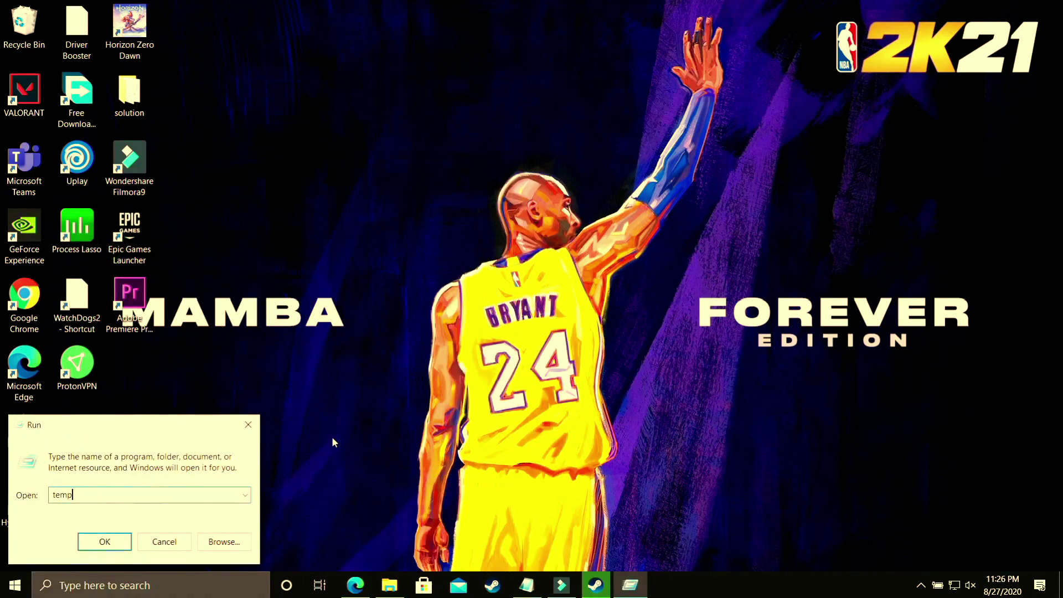
key(Return)
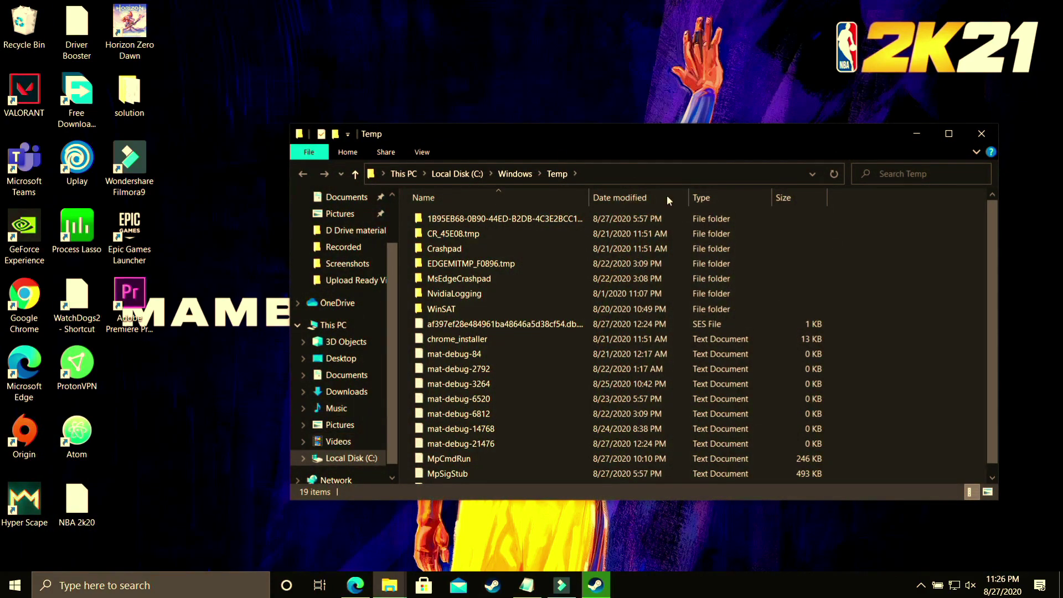
double_click(556, 134)
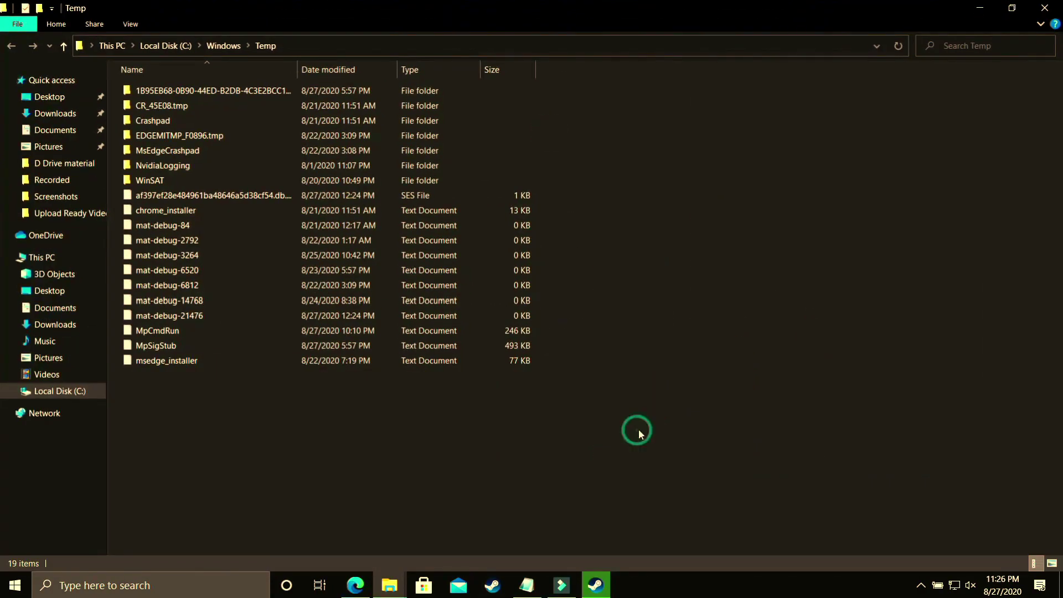
Permanently delete everything in the Windows Temp folder, granting administrator permission for all current items
key(ctrl+a)
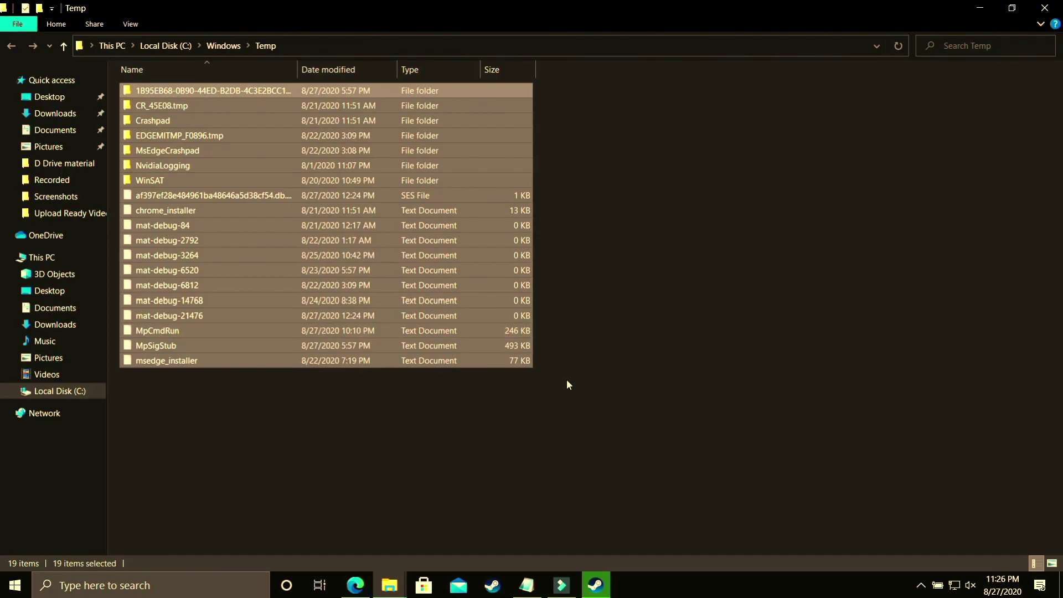
key(shift+Delete)
key(Return)
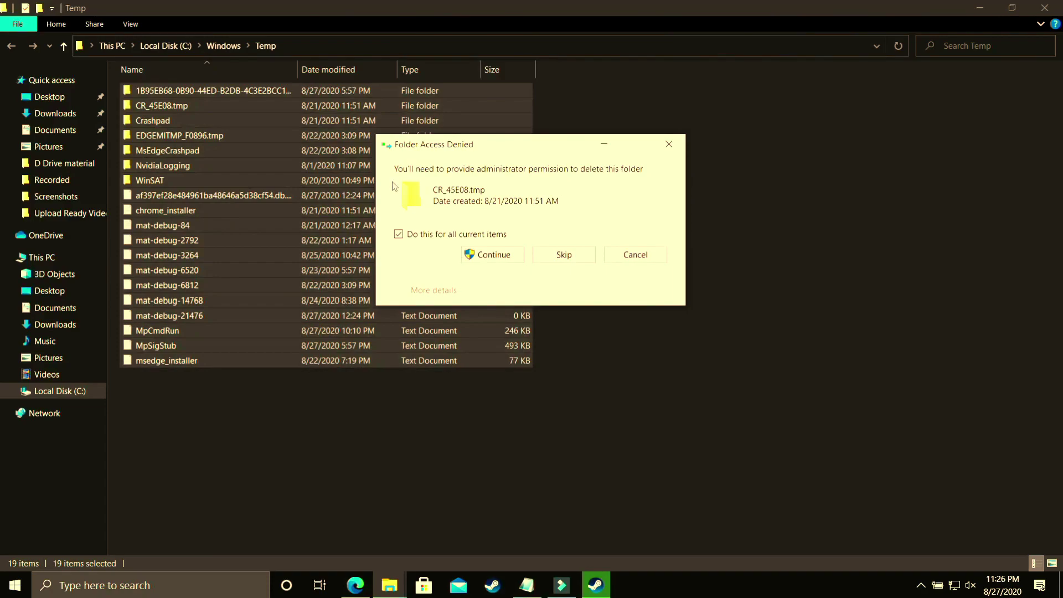
click(482, 258)
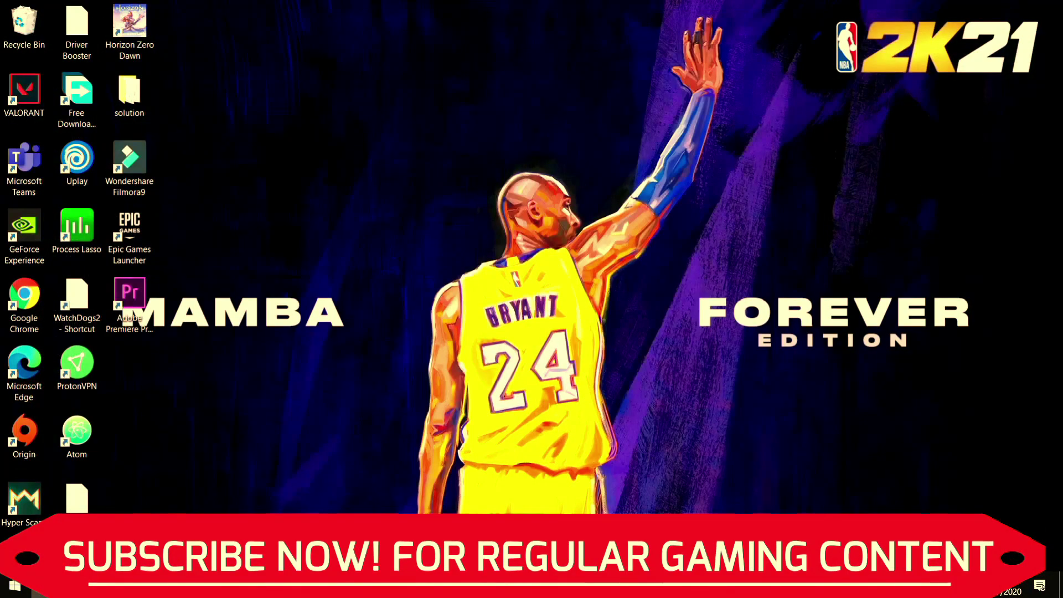
Open the user's local AppData Temp folder with the Run command %temp%
key(super)
text(run)
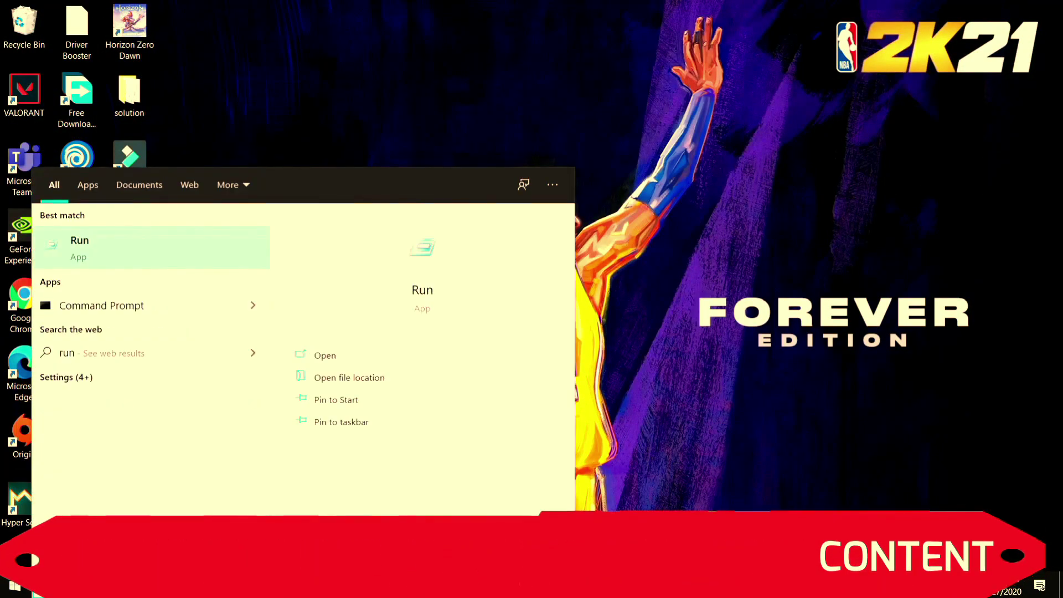
click(91, 250)
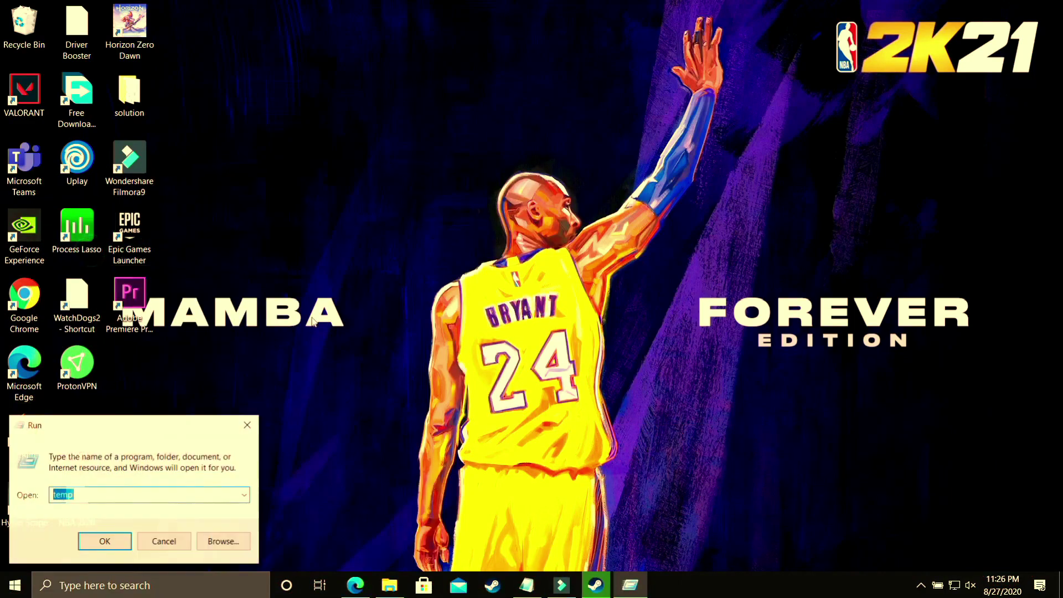
text(%)
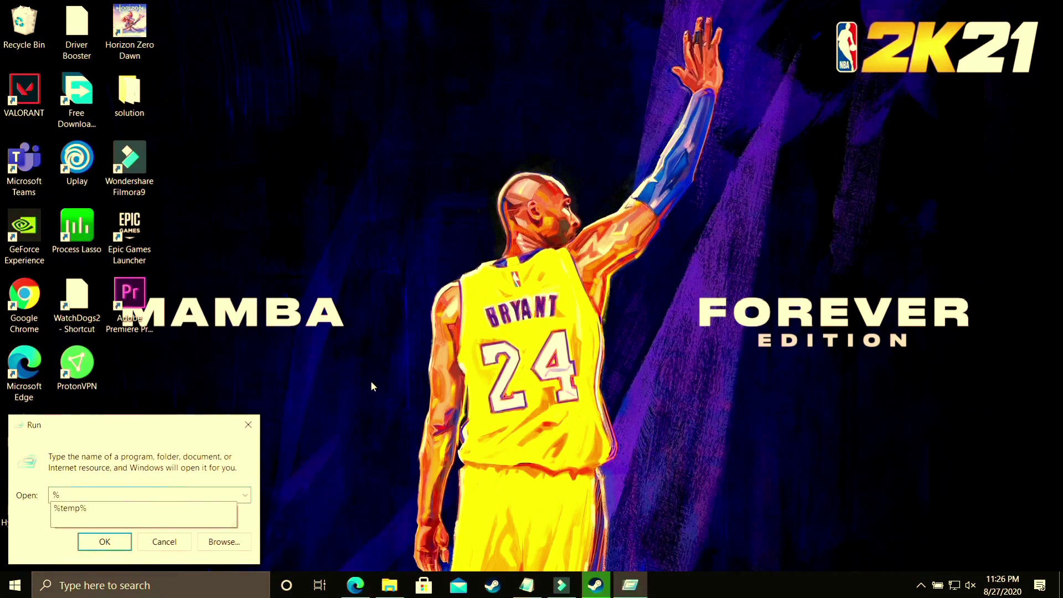
text(temp%)
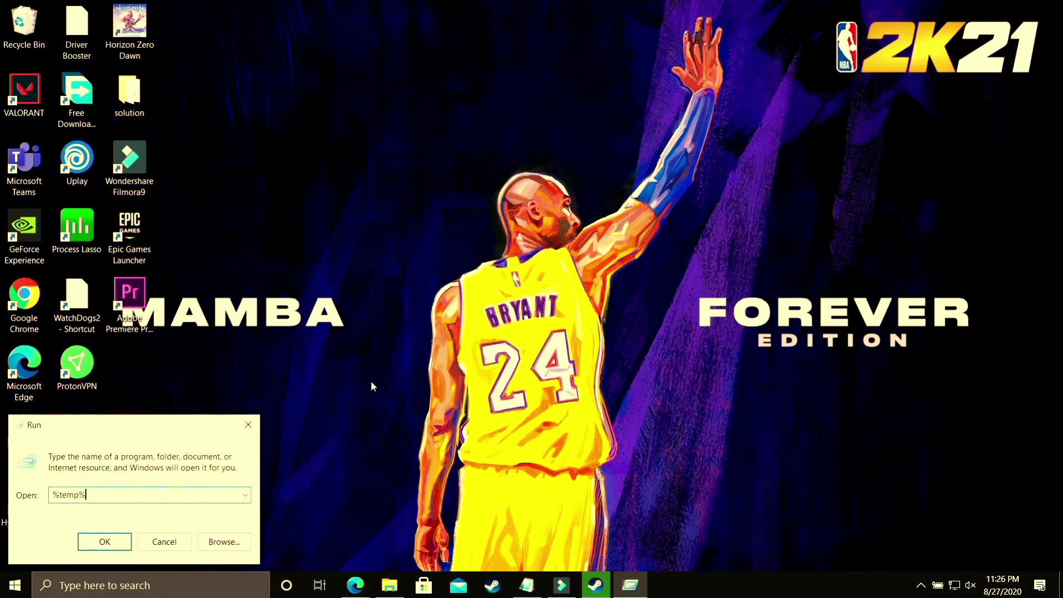
click(104, 543)
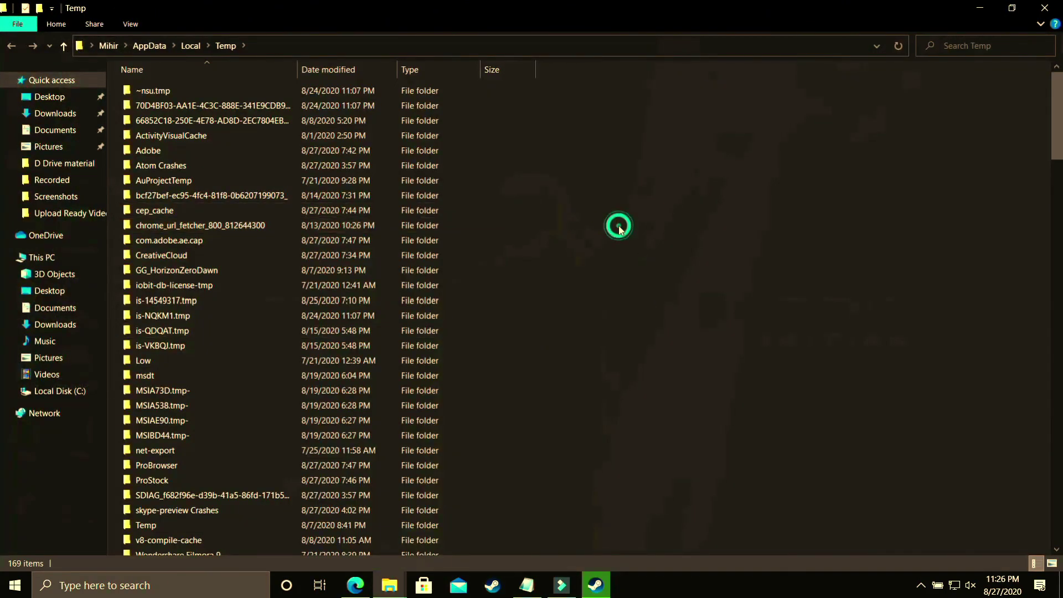
Permanently delete everything in the AppData Local Temp folder, skipping the files that are in use
key(ctrl+a)
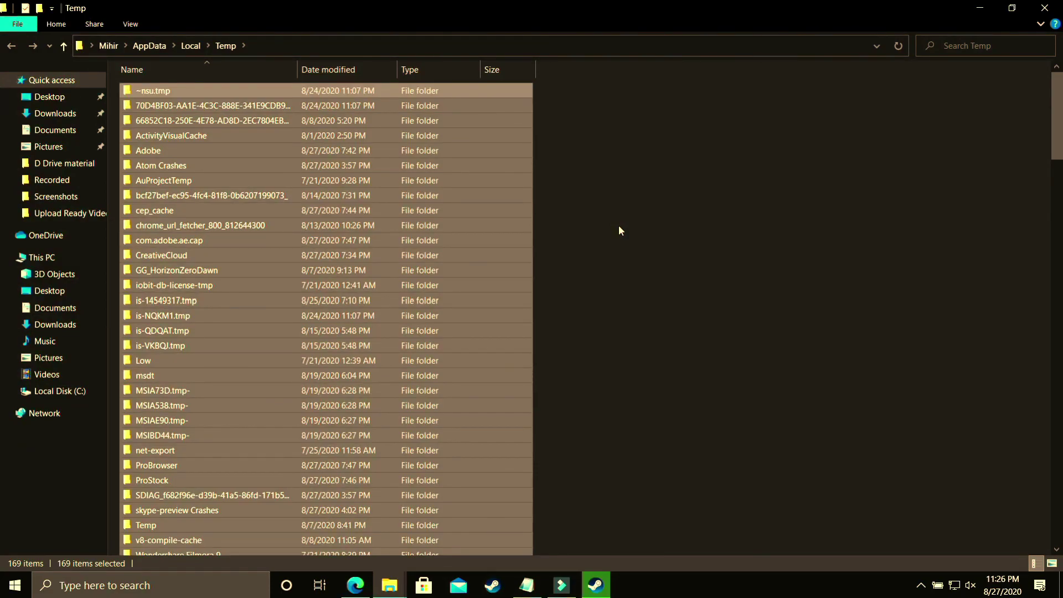
key(shift+Delete)
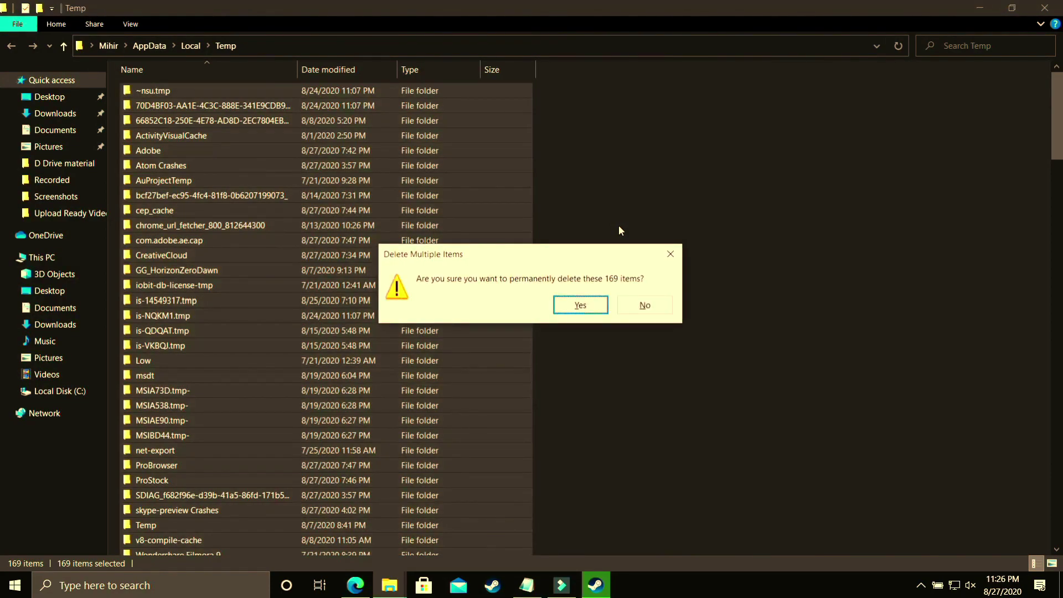
key(Return)
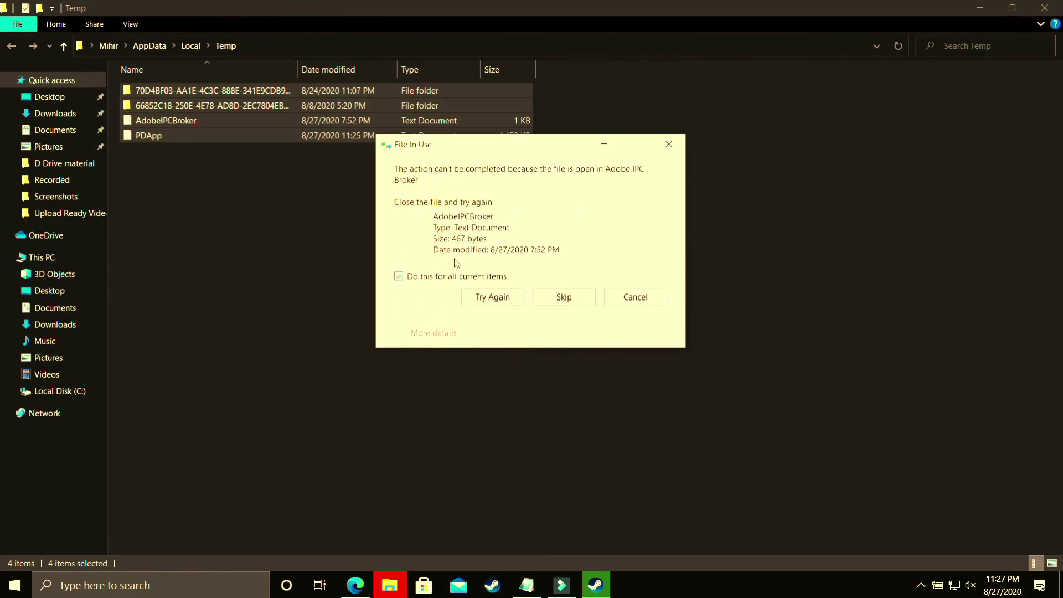
click(563, 297)
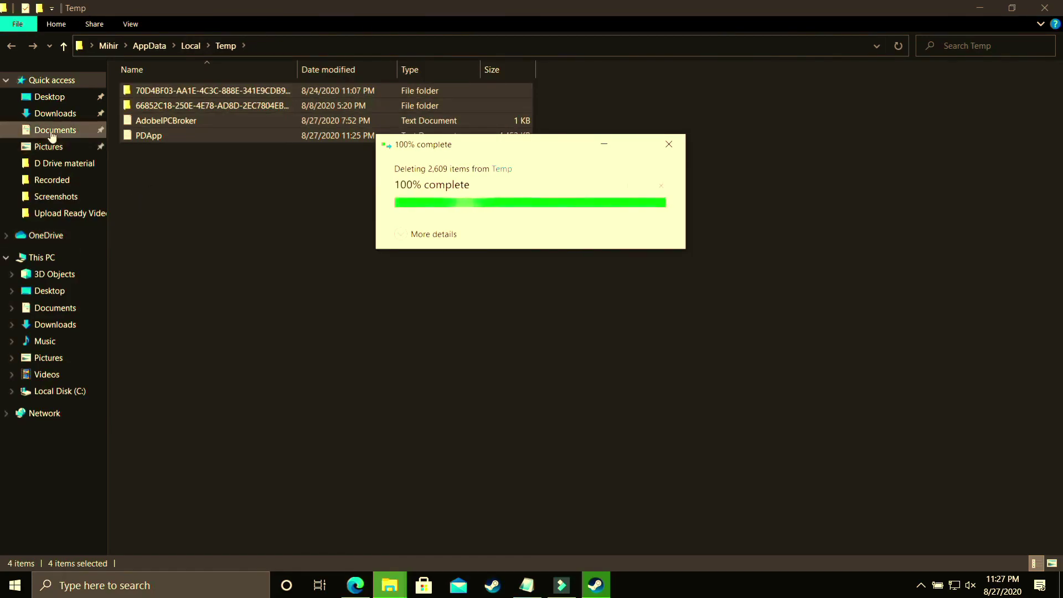
Open the Prefetch folder inside the Windows folder on Local Disk (C:), granting permanent access to it
click(55, 264)
click(197, 186)
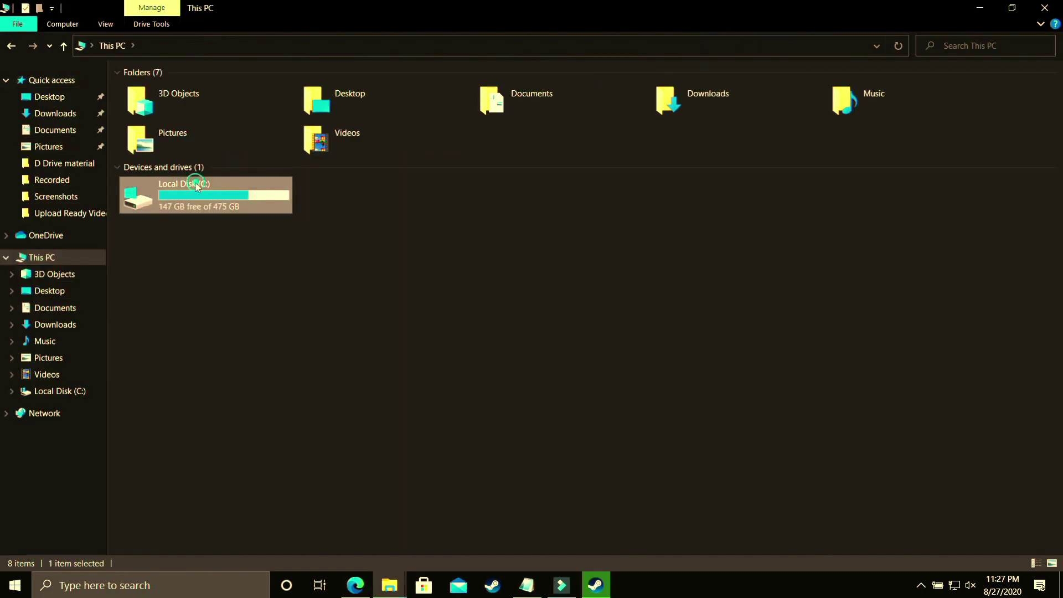
double_click(196, 186)
click(204, 210)
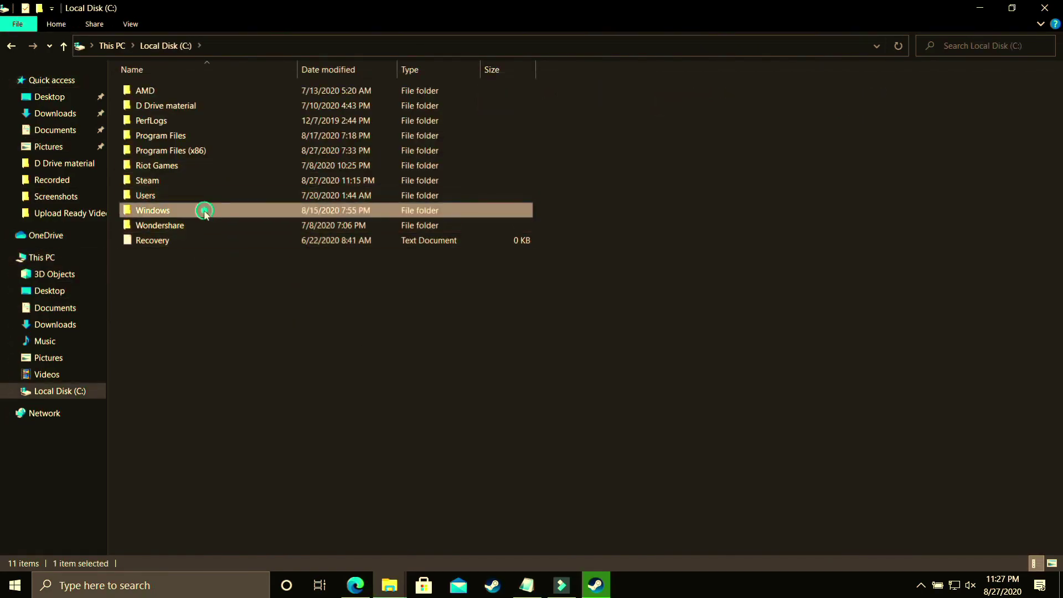
double_click(204, 211)
text(prefetch)
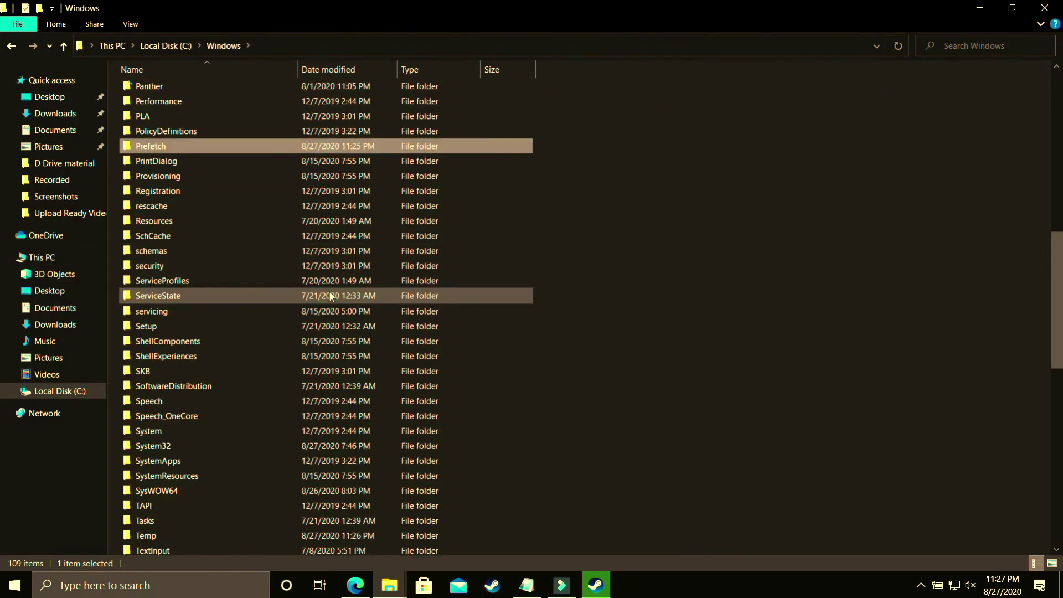
double_click(166, 146)
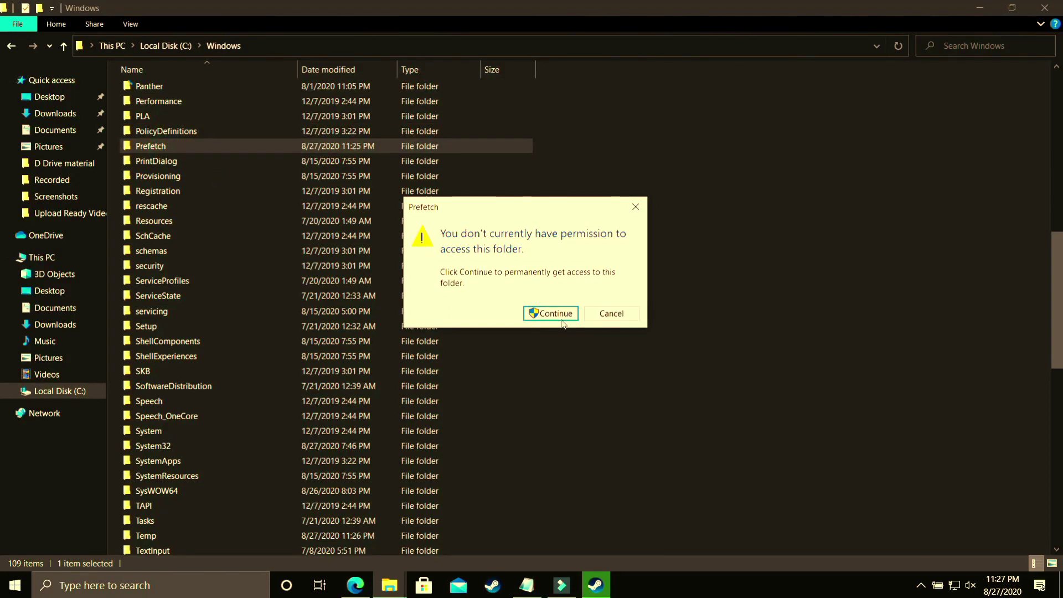
click(560, 314)
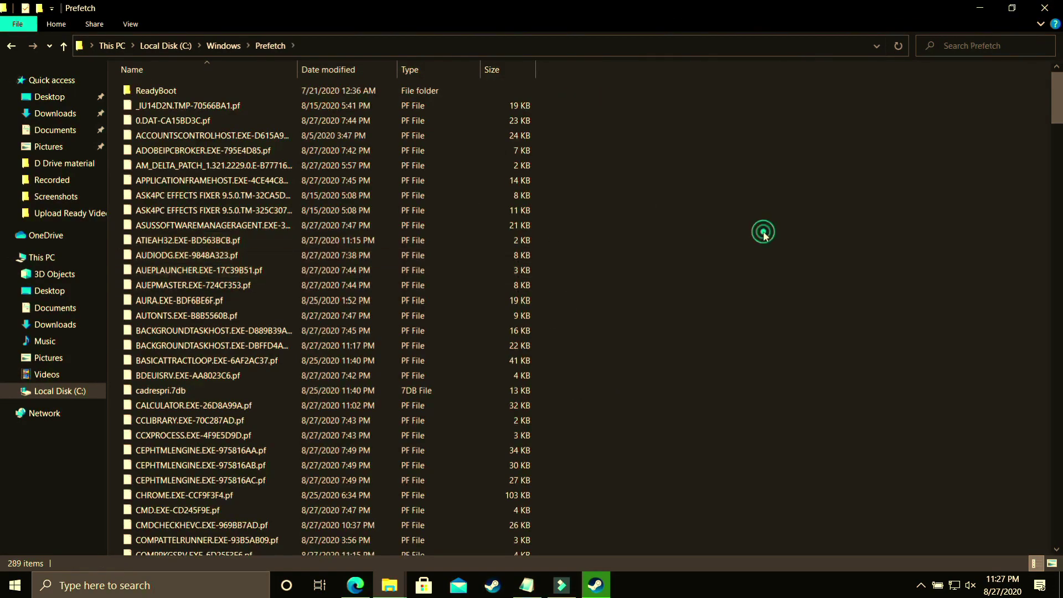
Permanently delete everything in the Prefetch folder, including ReadyBoot, skipping all current items that are in use
key(ctrl+a)
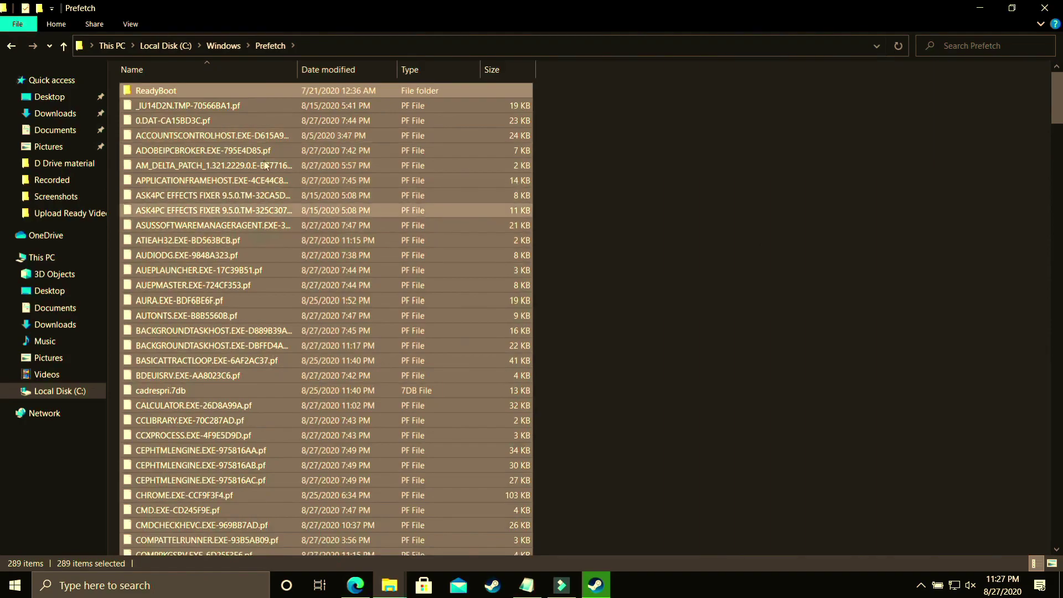
ctrl+click(143, 90)
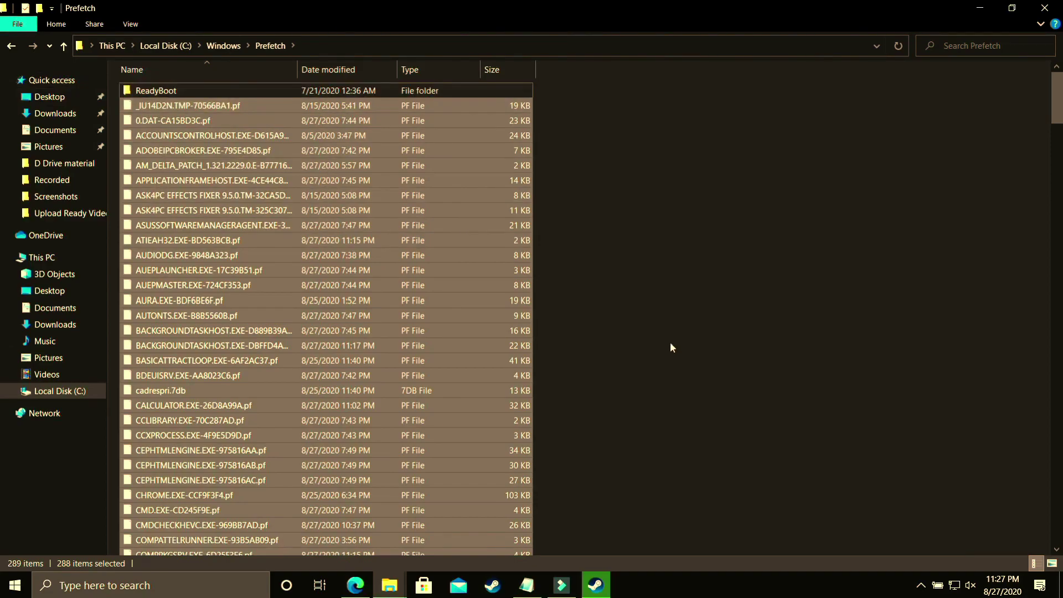
key(ctrl+a)
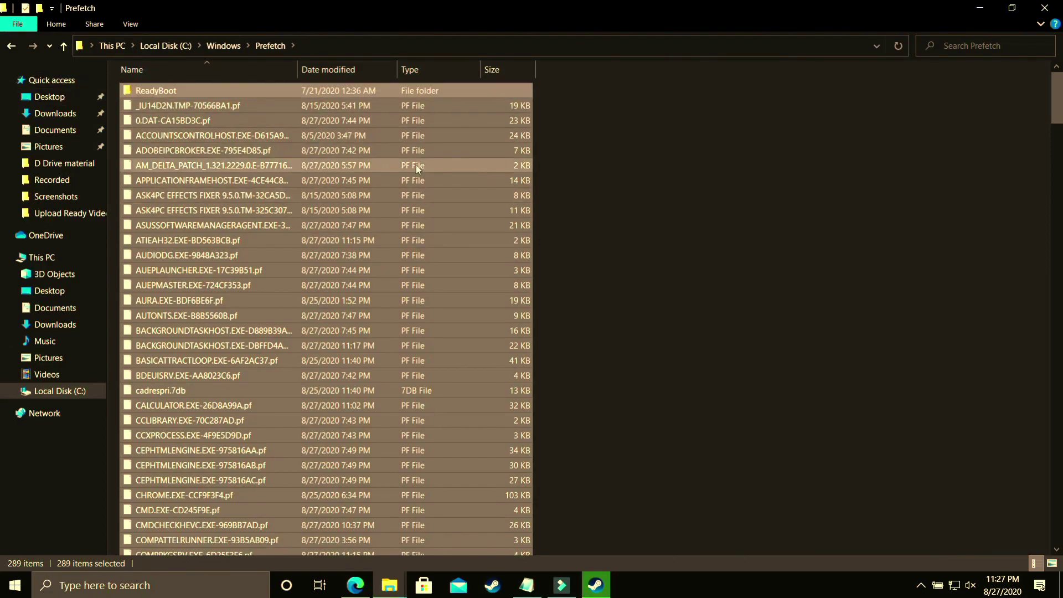
key(shift+Delete)
key(Return)
click(468, 266)
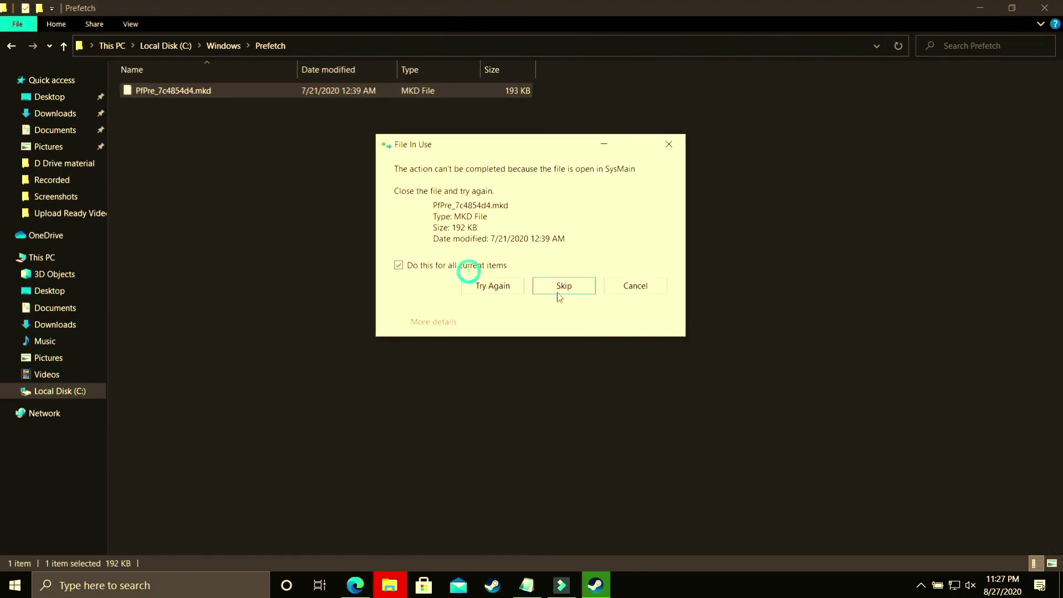
click(562, 287)
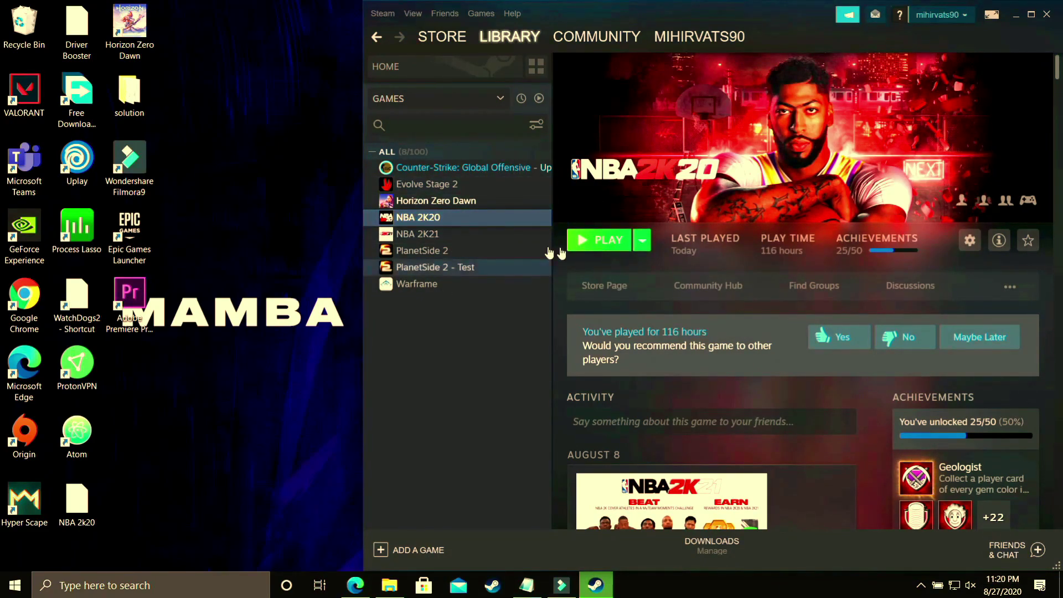
Launch NBA 2K20 from the Steam library and minimize the Steam window
click(599, 242)
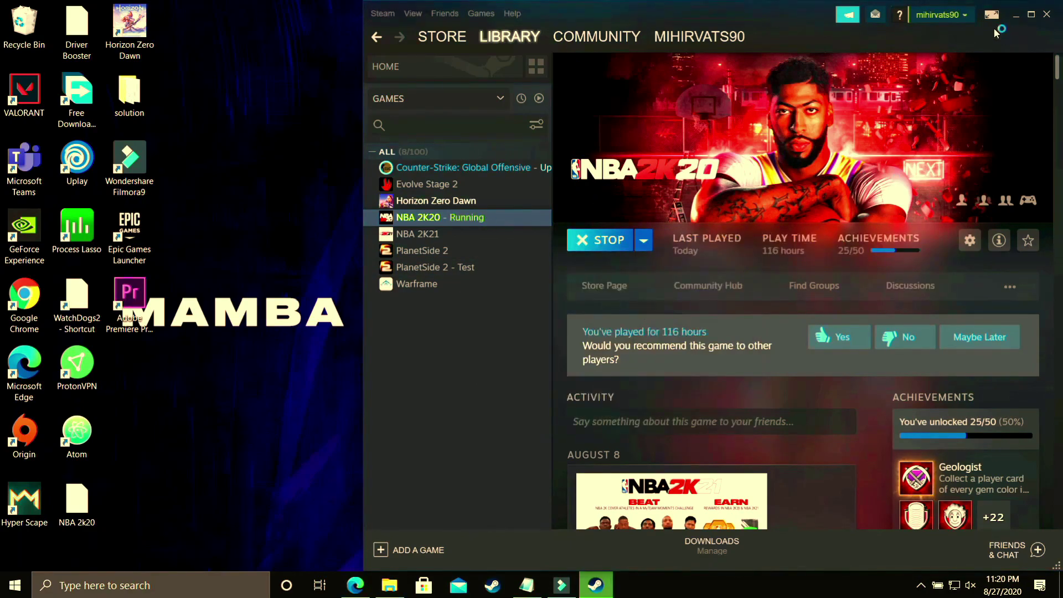
click(1016, 16)
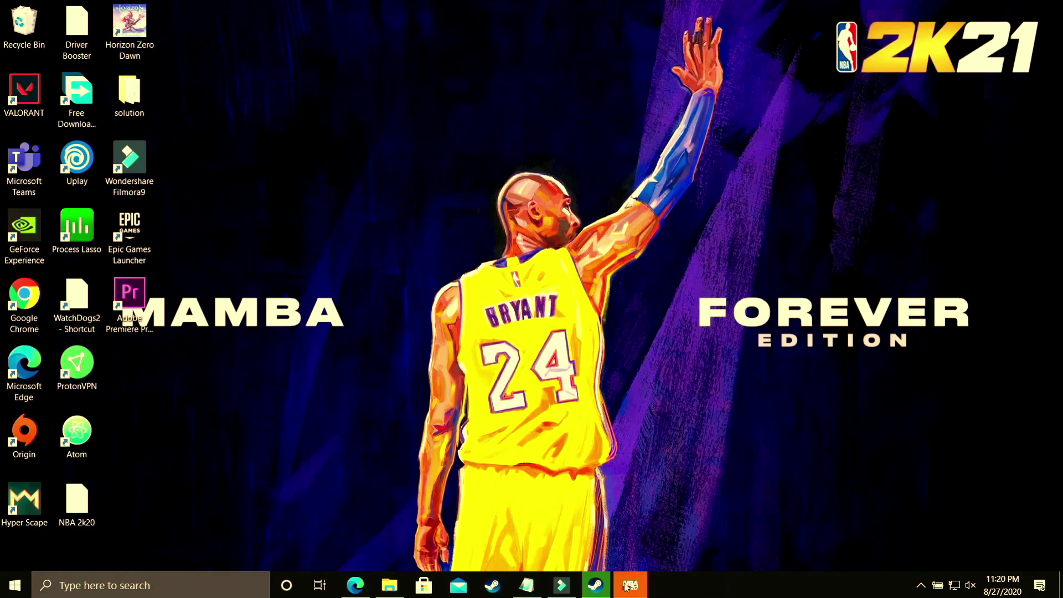
Open Task Manager and go to the details of the running NBA2K20 process
right_click(742, 591)
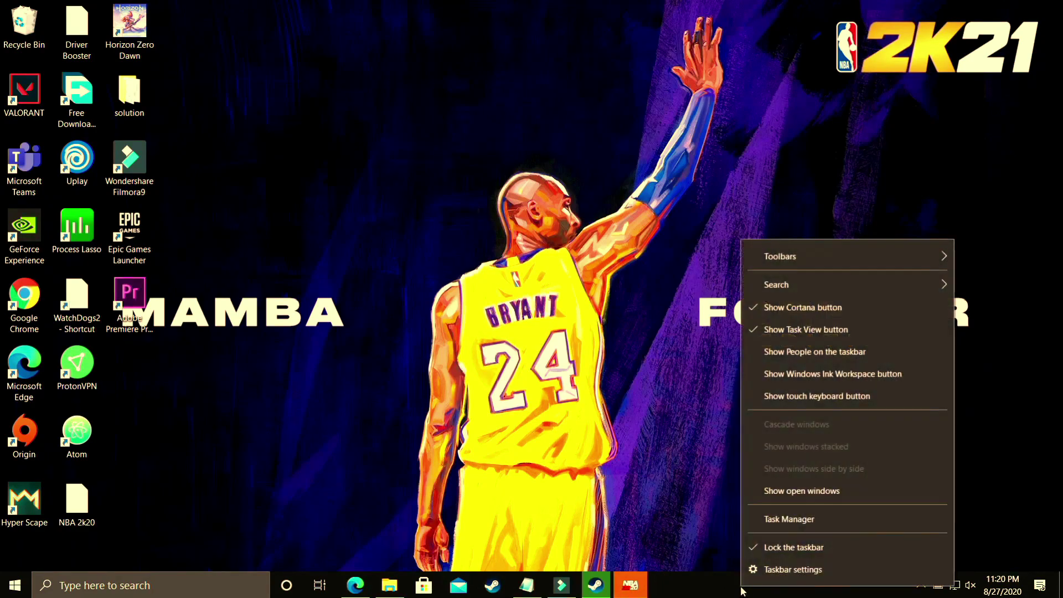
click(796, 521)
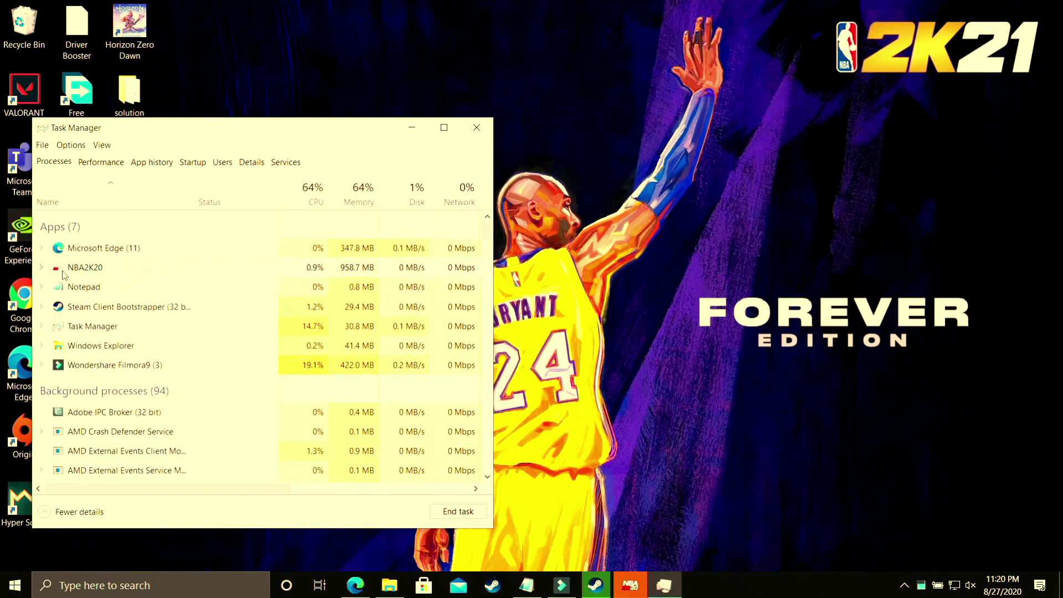
right_click(87, 269)
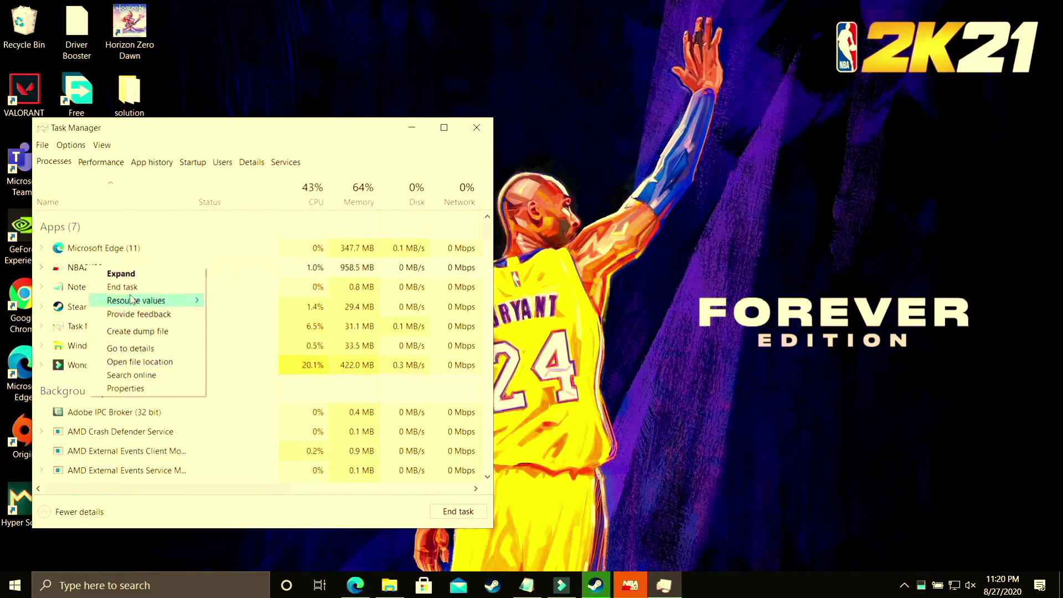
right_click(61, 274)
right_click(61, 274)
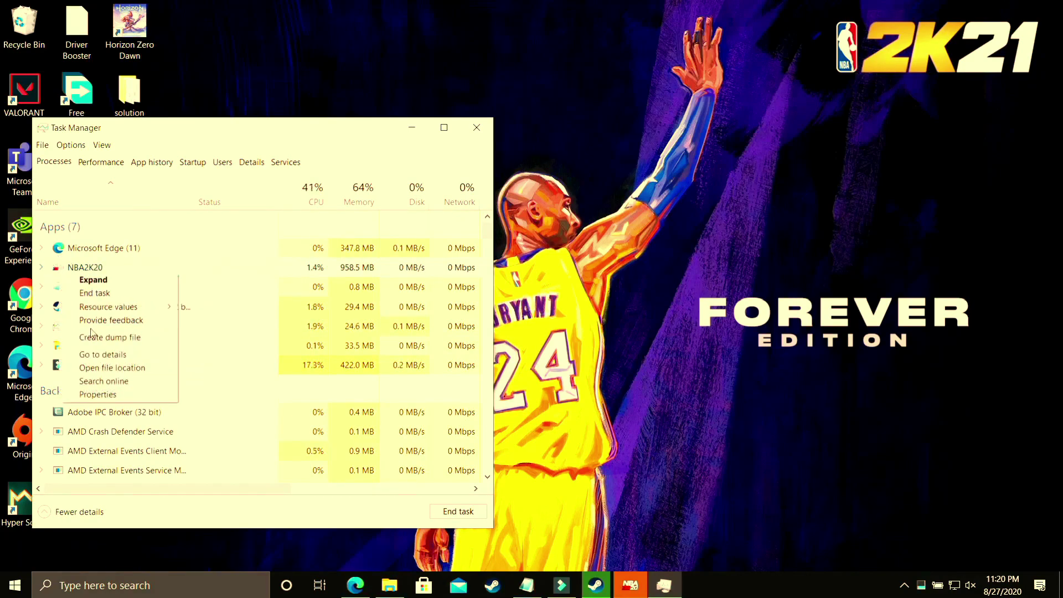
click(104, 356)
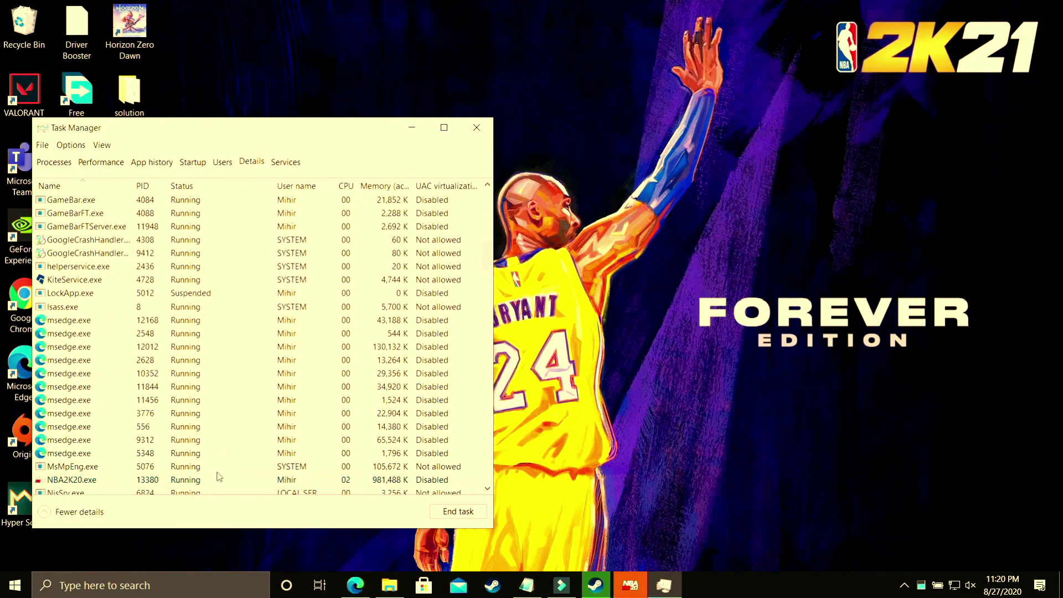
Set the priority of NBA2K20.exe to High, check that the setting is applied, and close Task Manager
right_click(155, 483)
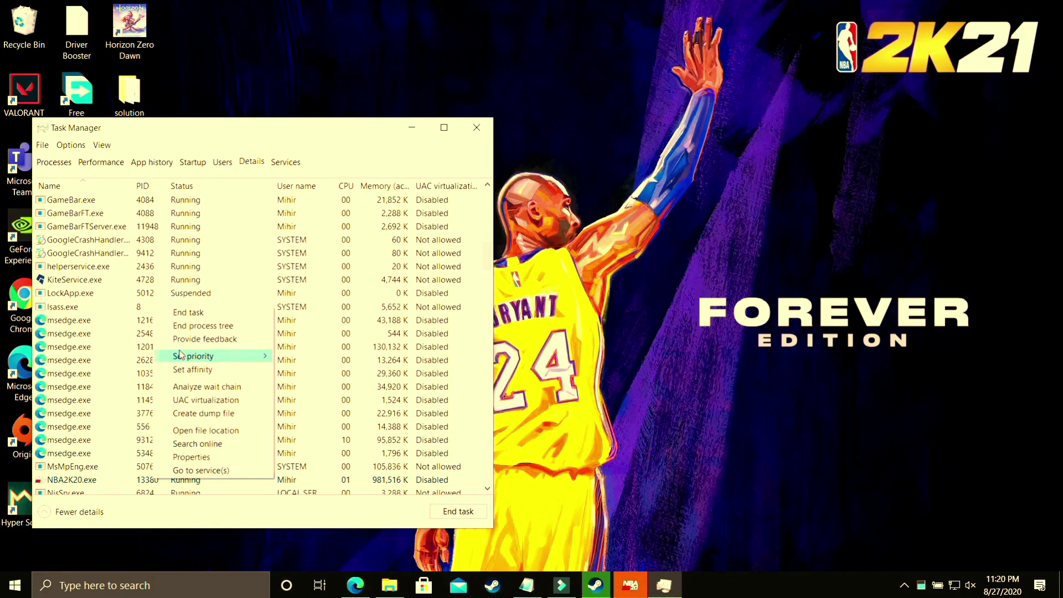
mouse_move(183, 357)
click(325, 371)
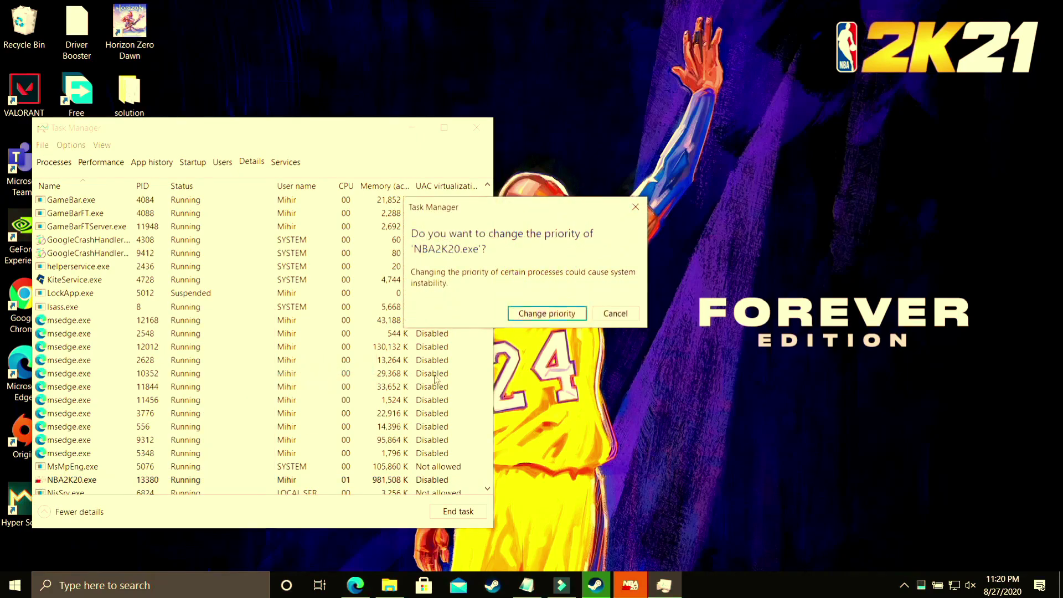
click(548, 311)
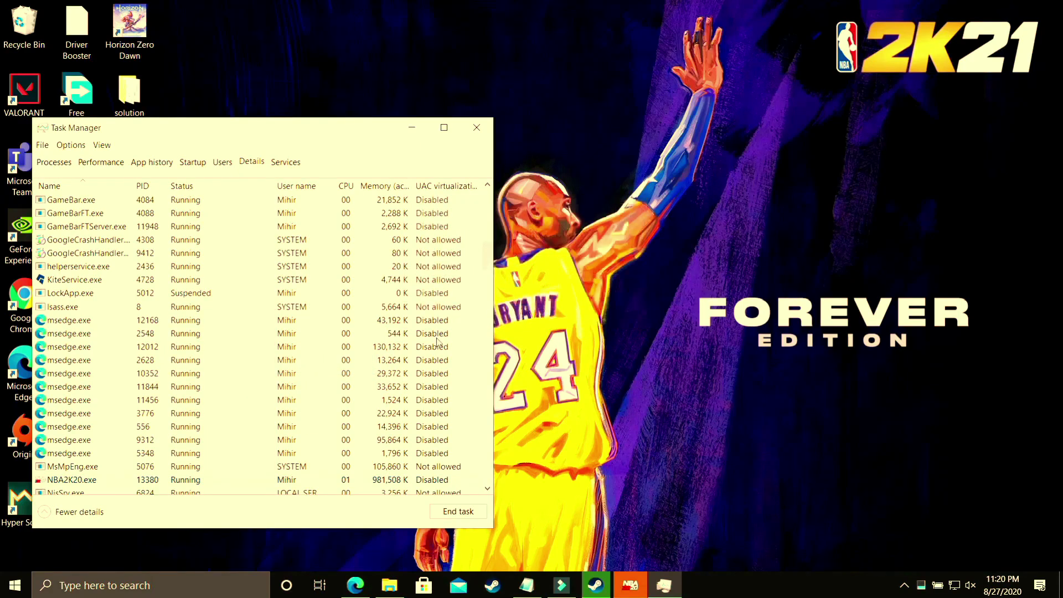
right_click(168, 480)
mouse_move(269, 353)
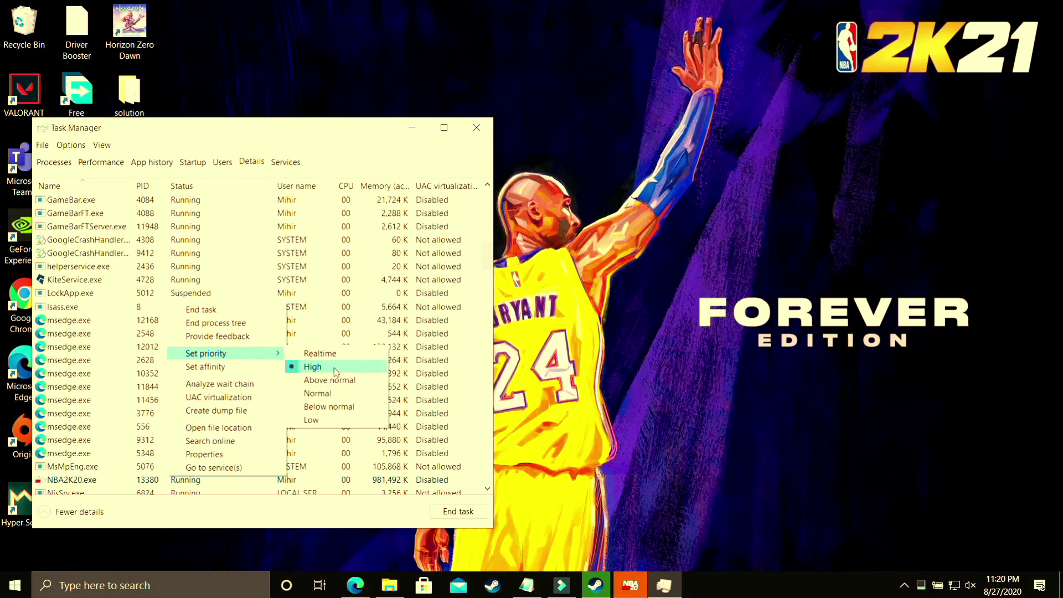
click(334, 368)
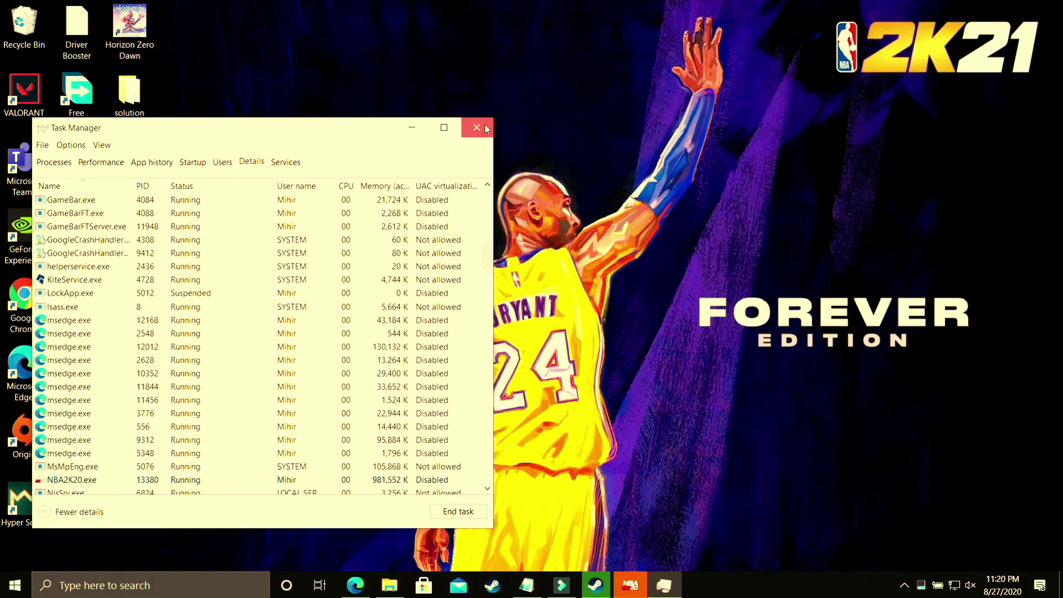
click(487, 129)
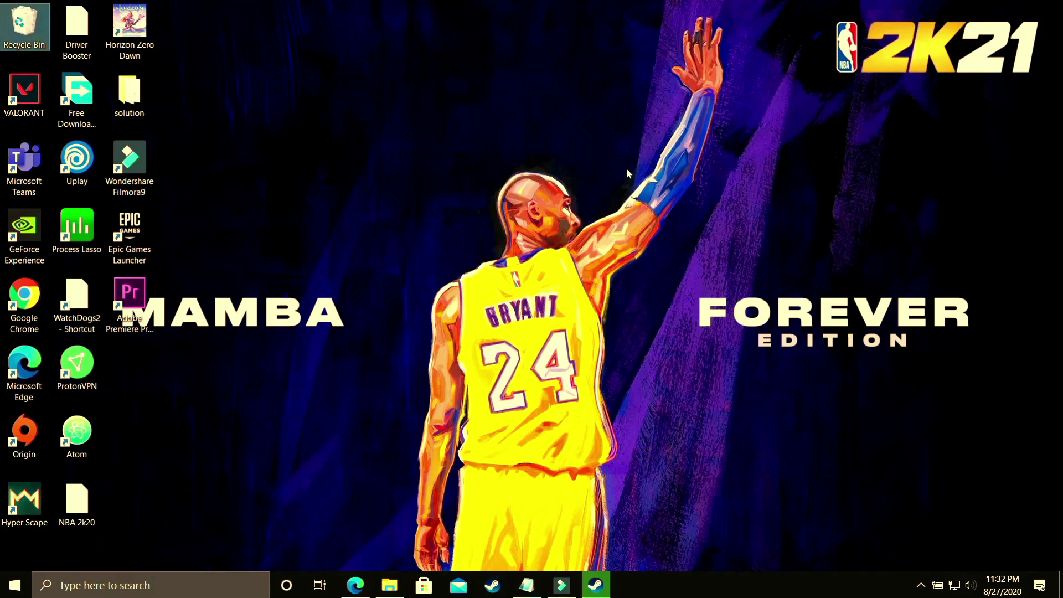
Switch to Microsoft Edge and look through the Bing search results for driver updater
click(355, 585)
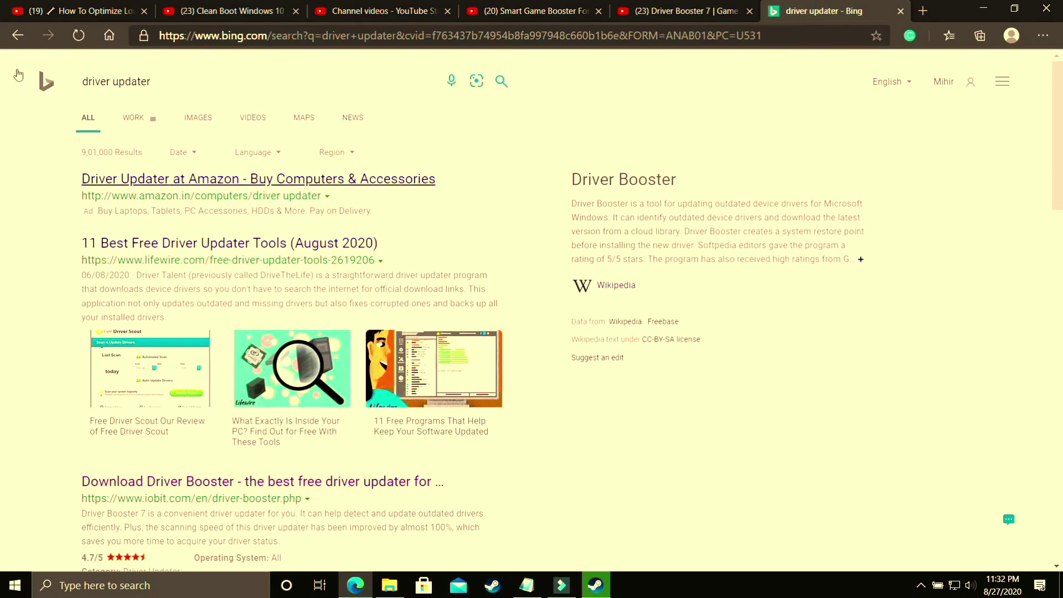
scroll(515, 299, down, 4)
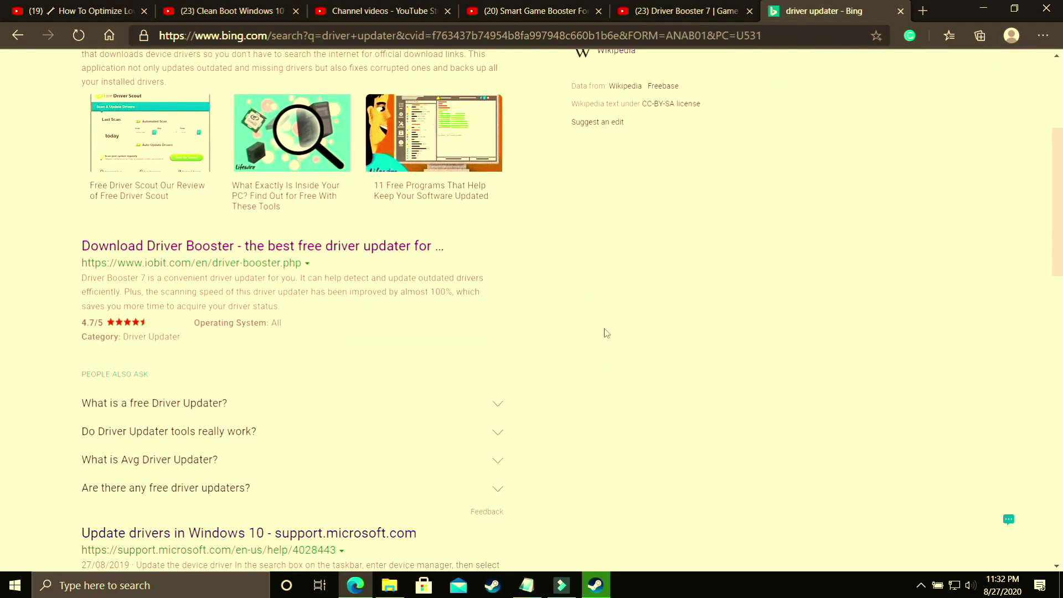
scroll(607, 333, down, 7)
scroll(487, 376, down, 7)
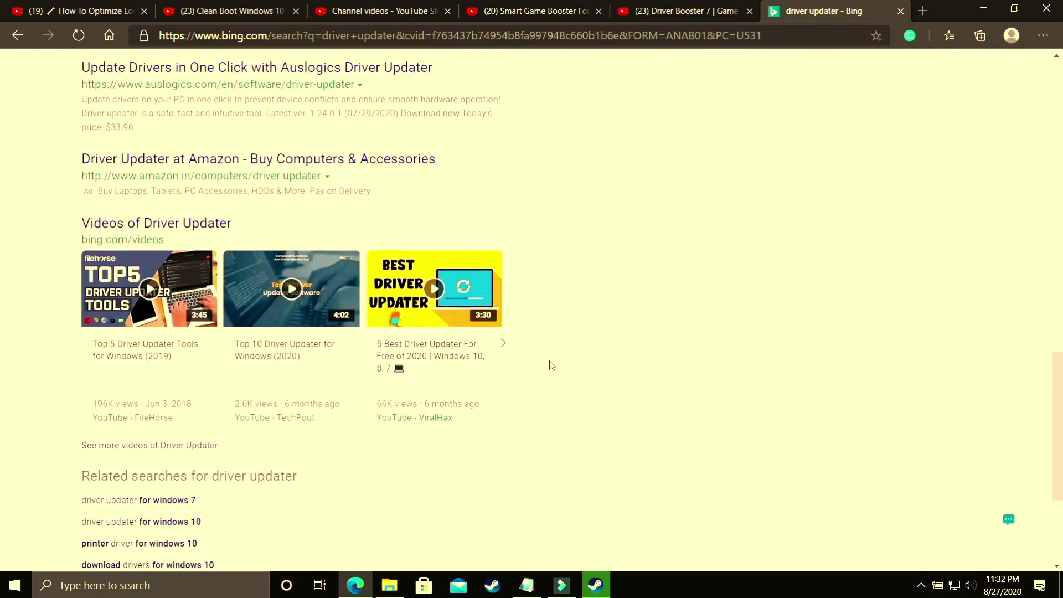
scroll(495, 175, up, 20)
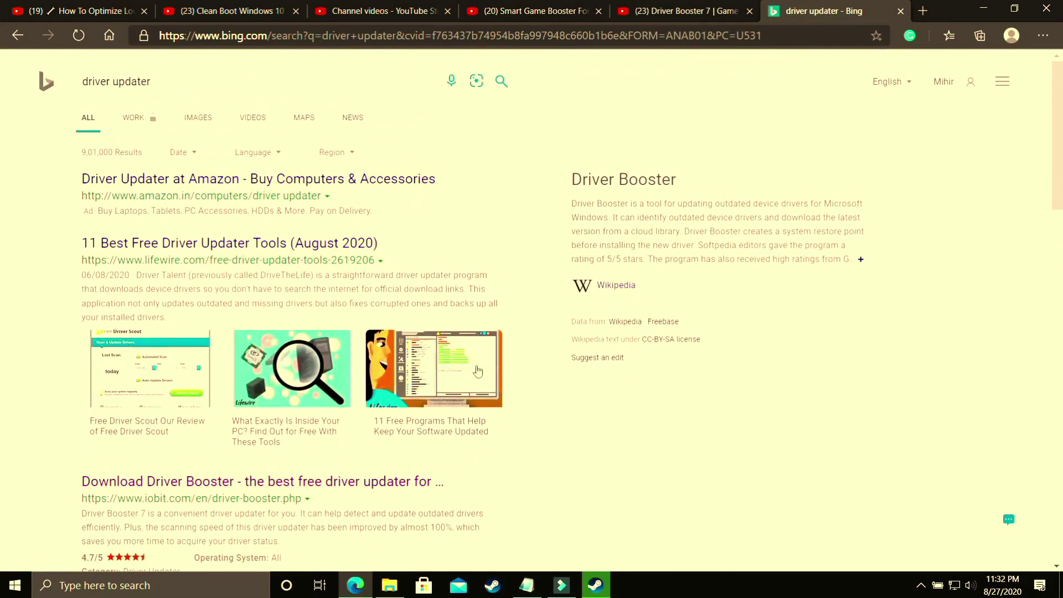
scroll(478, 371, down, 10)
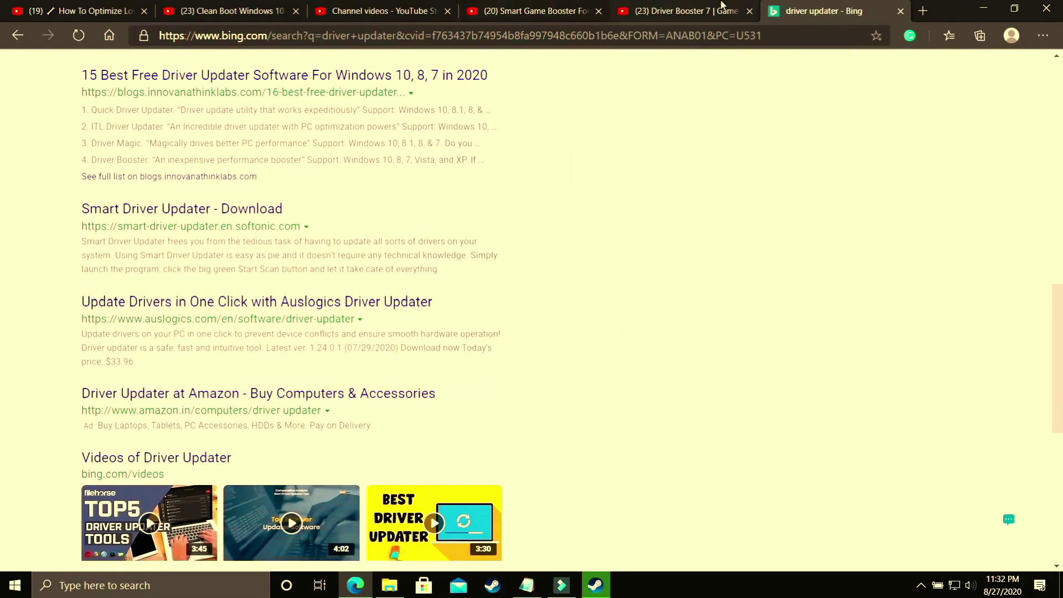
View the open Driver Booster 7 YouTube video page, including its description, and the Nvidia Control Panel Best Settings For Gaming video page
click(680, 11)
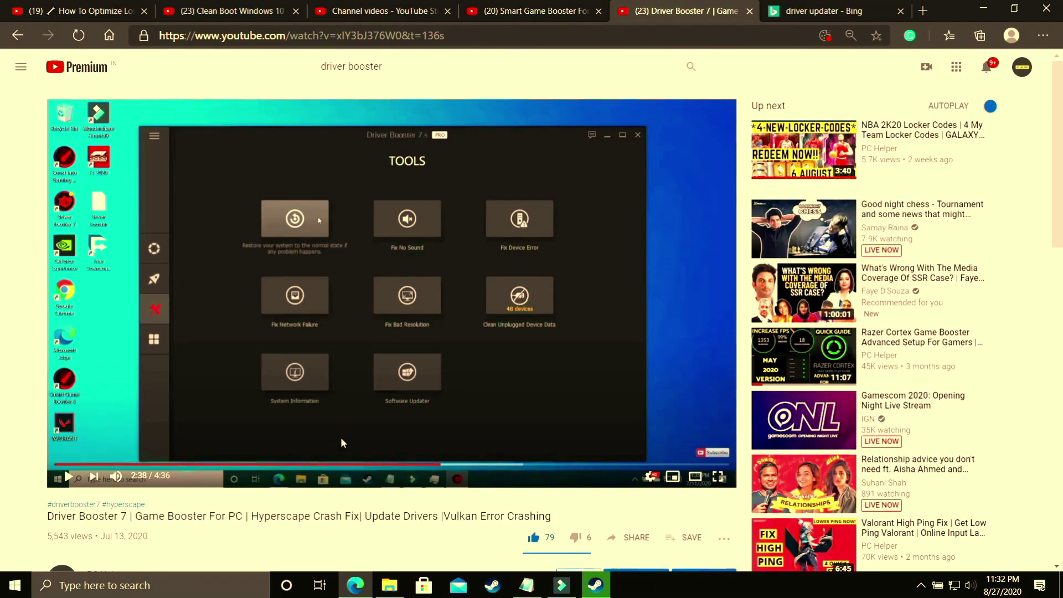
click(830, 11)
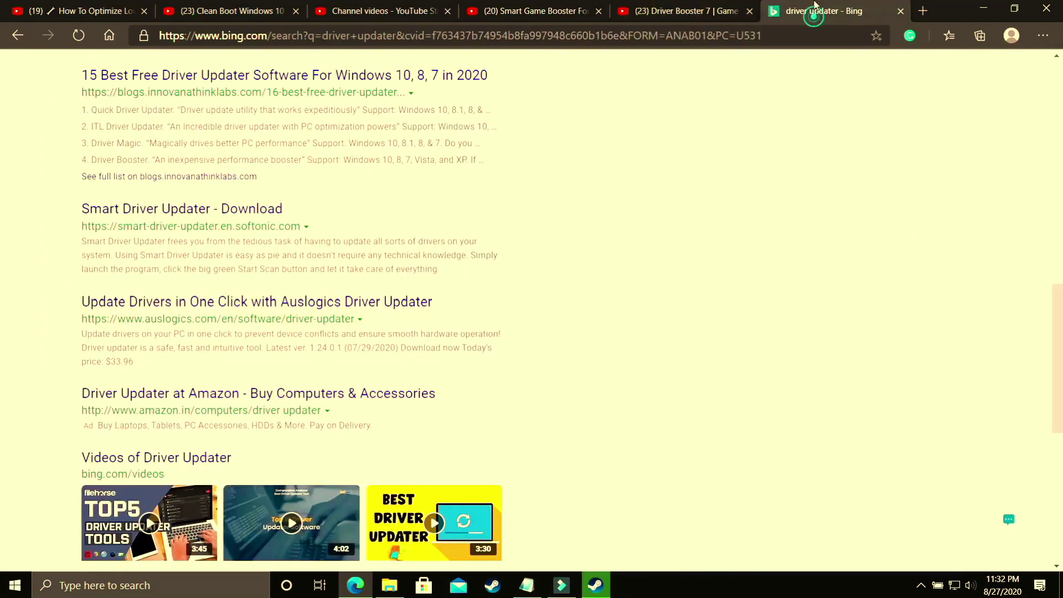
click(671, 13)
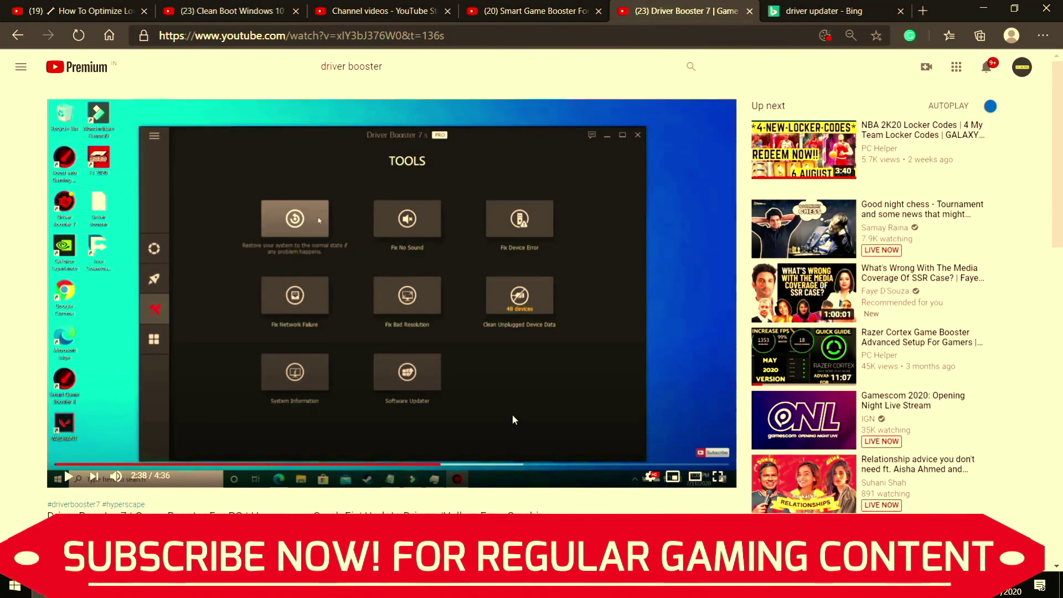
scroll(513, 415, up, 5)
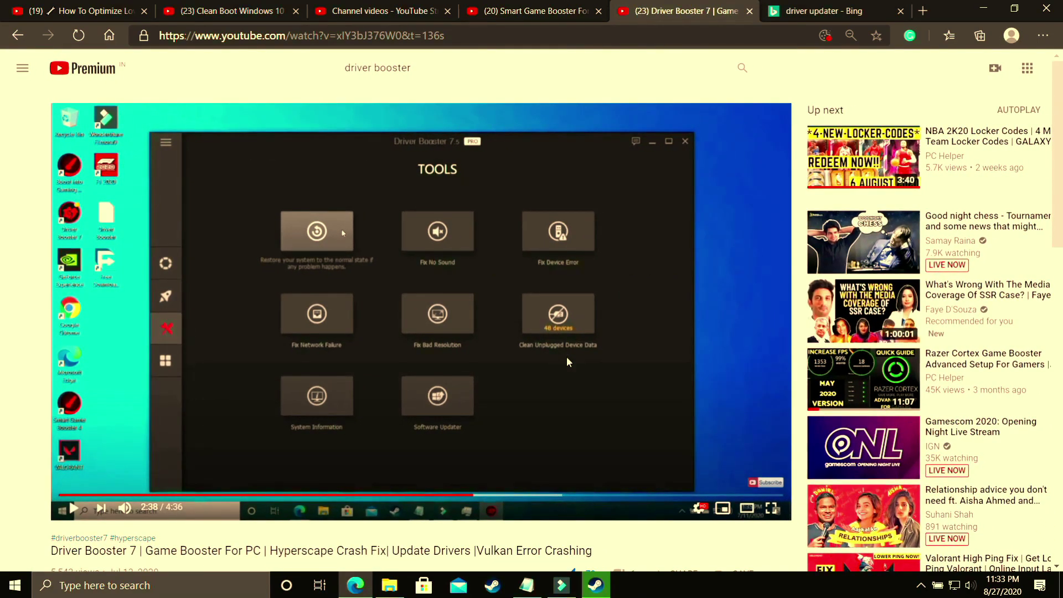
scroll(567, 358, down, 6)
scroll(567, 358, up, 6)
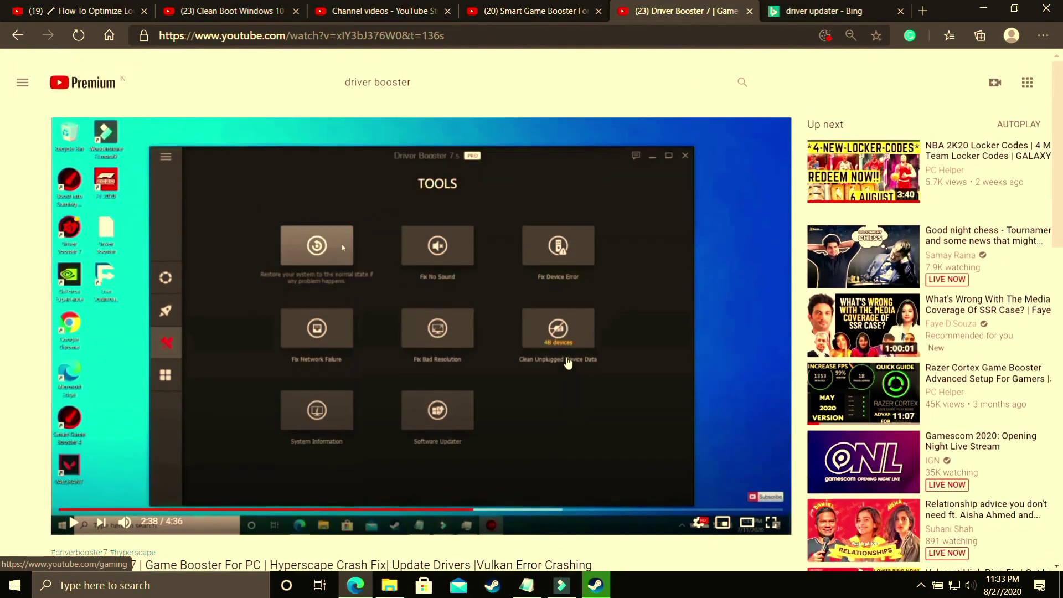
scroll(492, 200, down, 3)
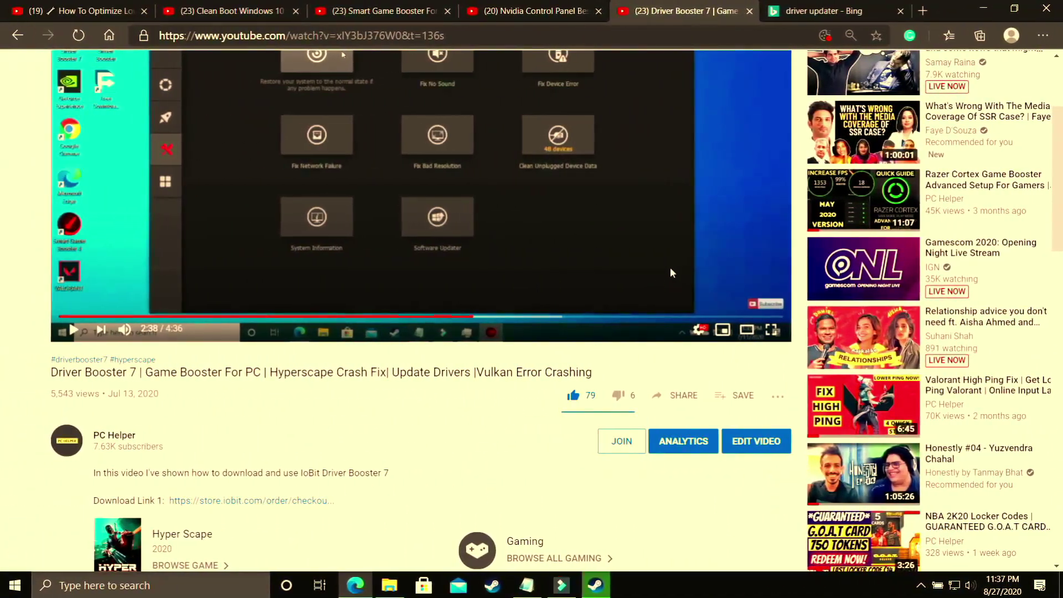
click(522, 10)
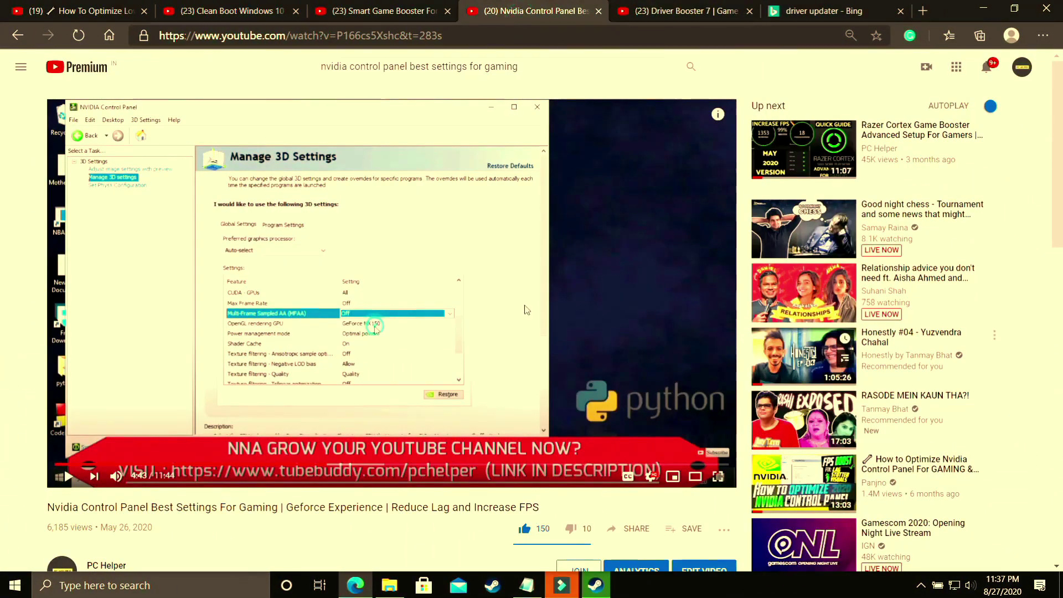